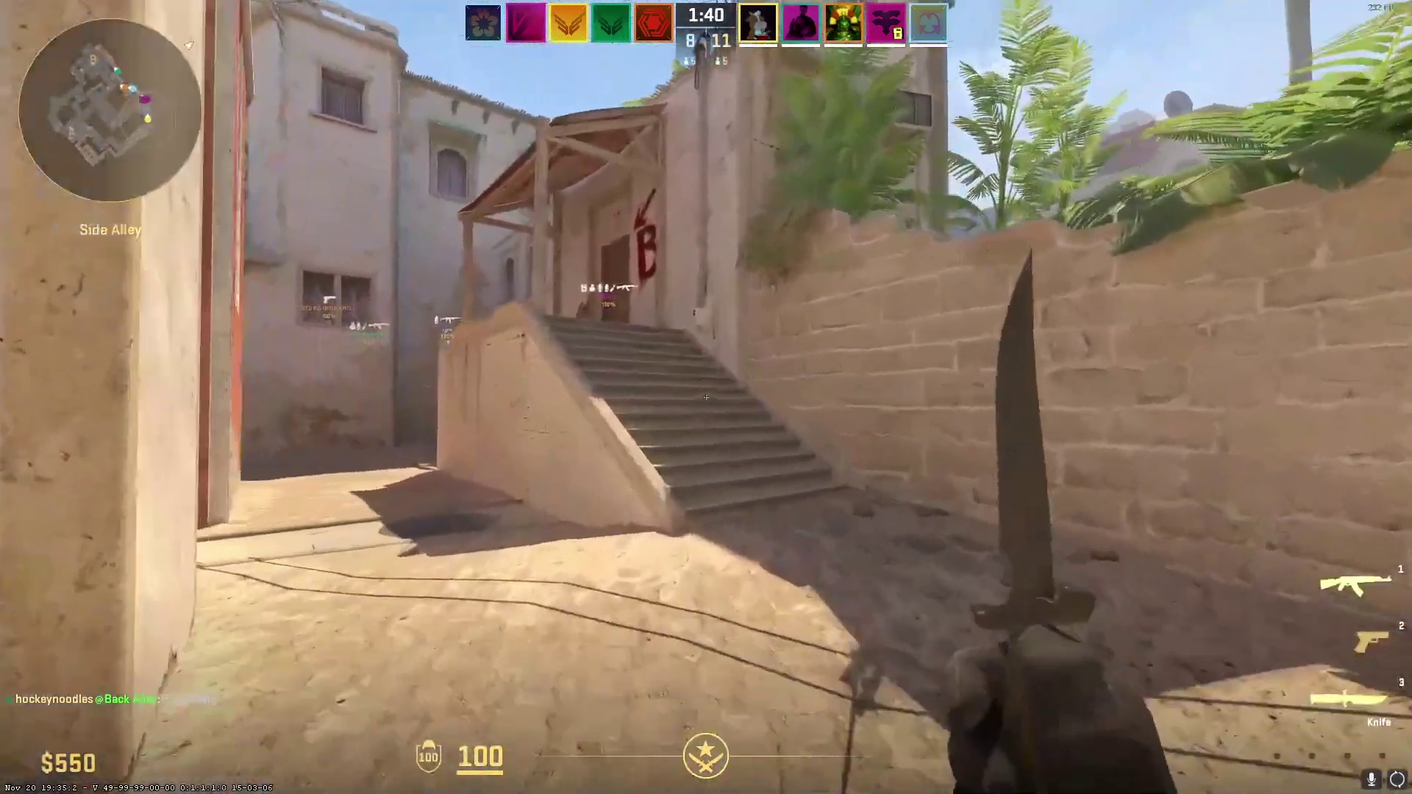
key(w)
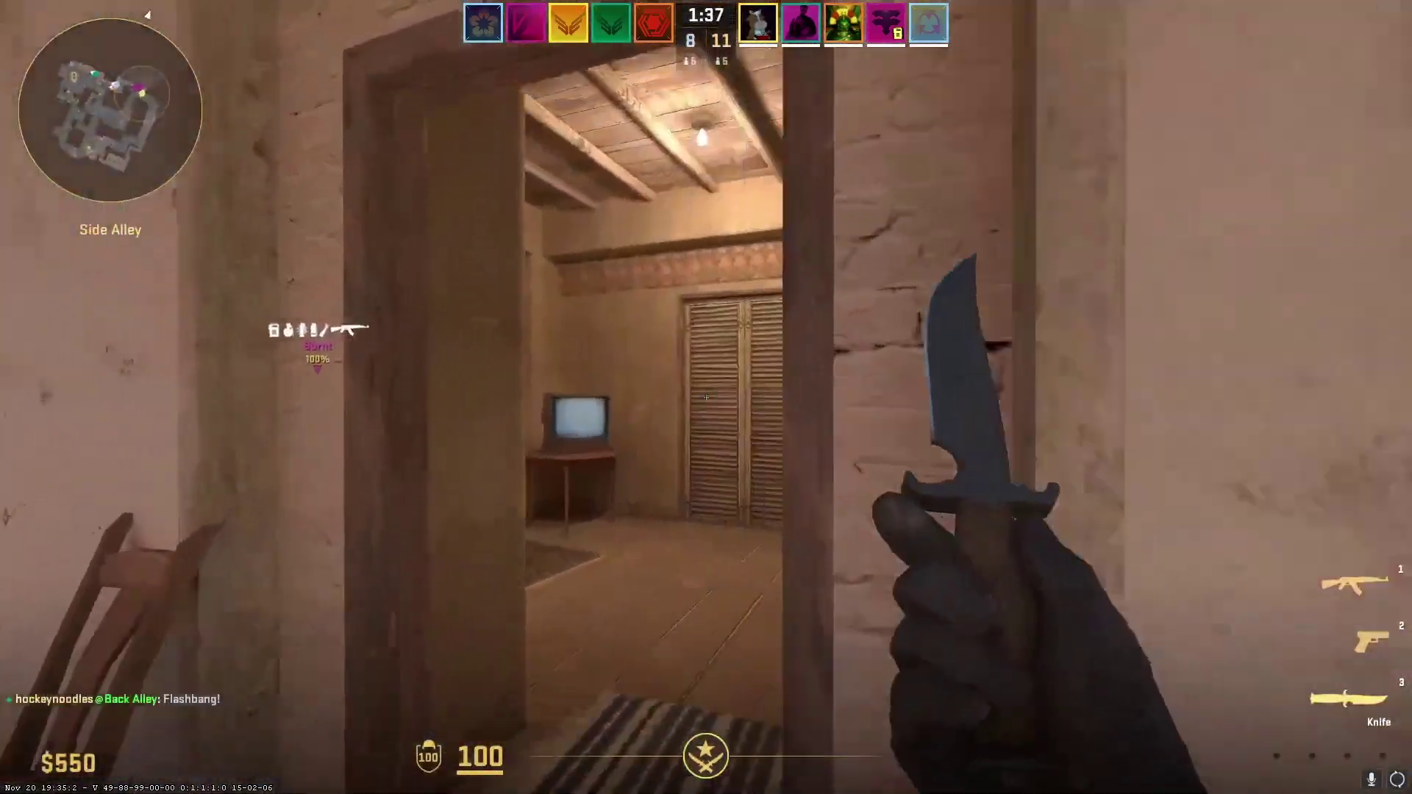
key(w)
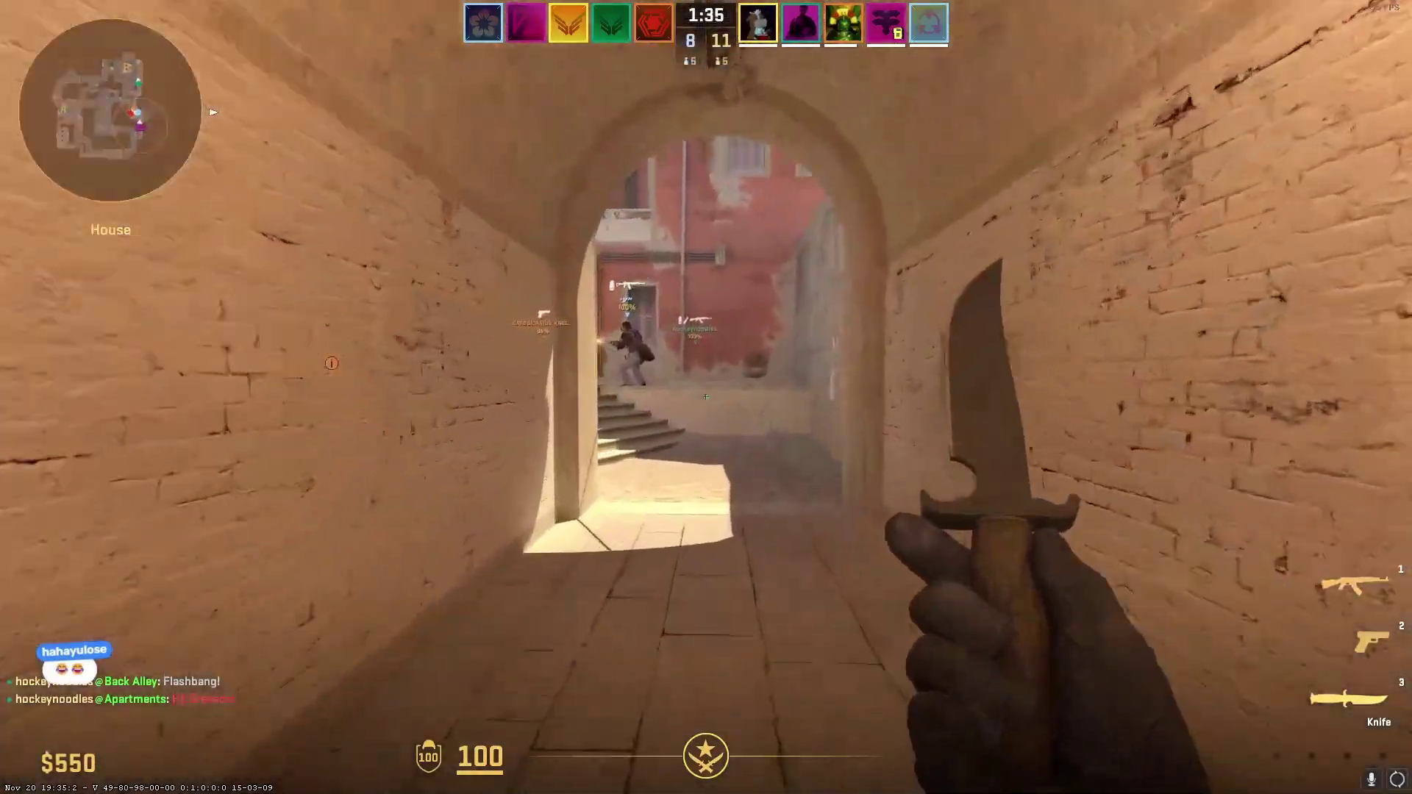
key(1)
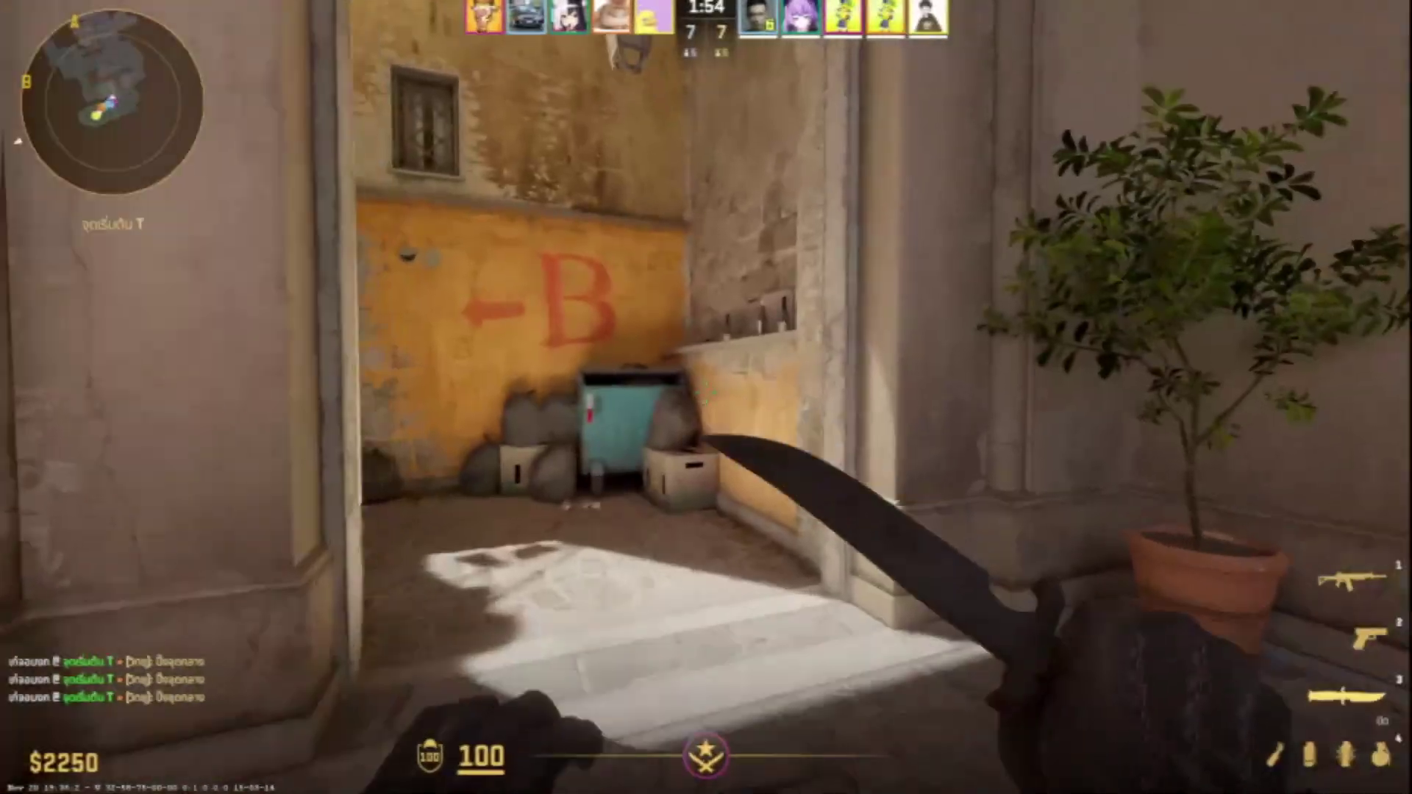
key(w)
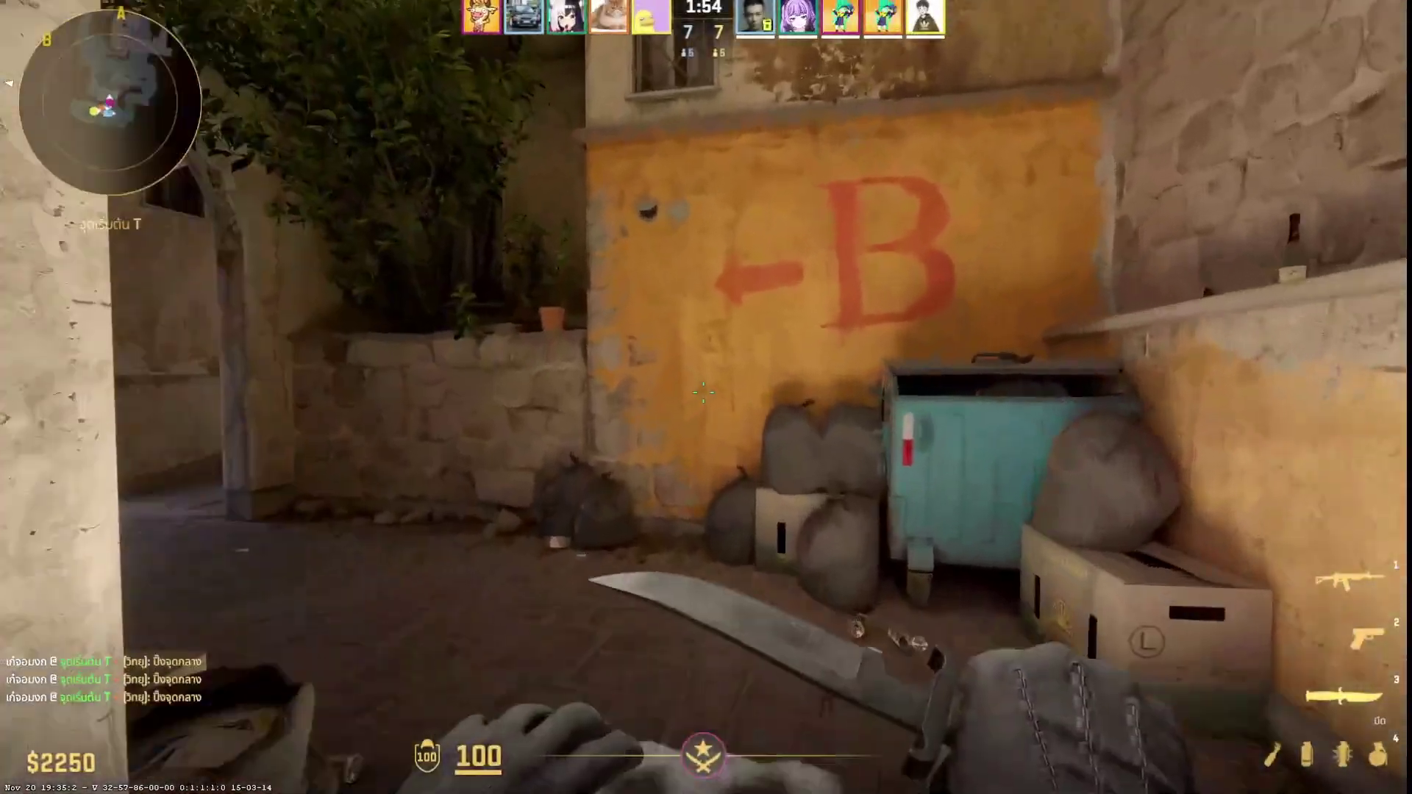
key(w)
key(4)
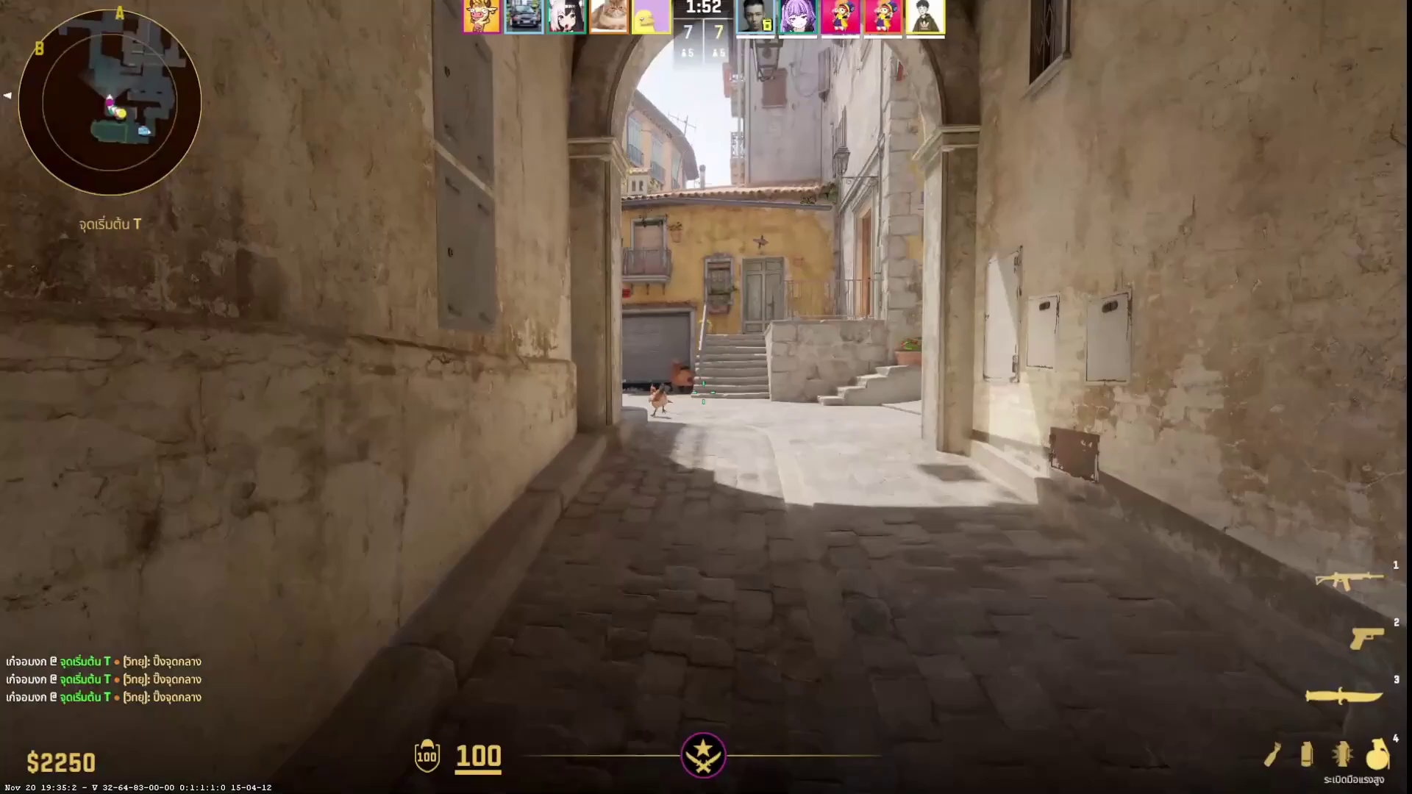
key(w)
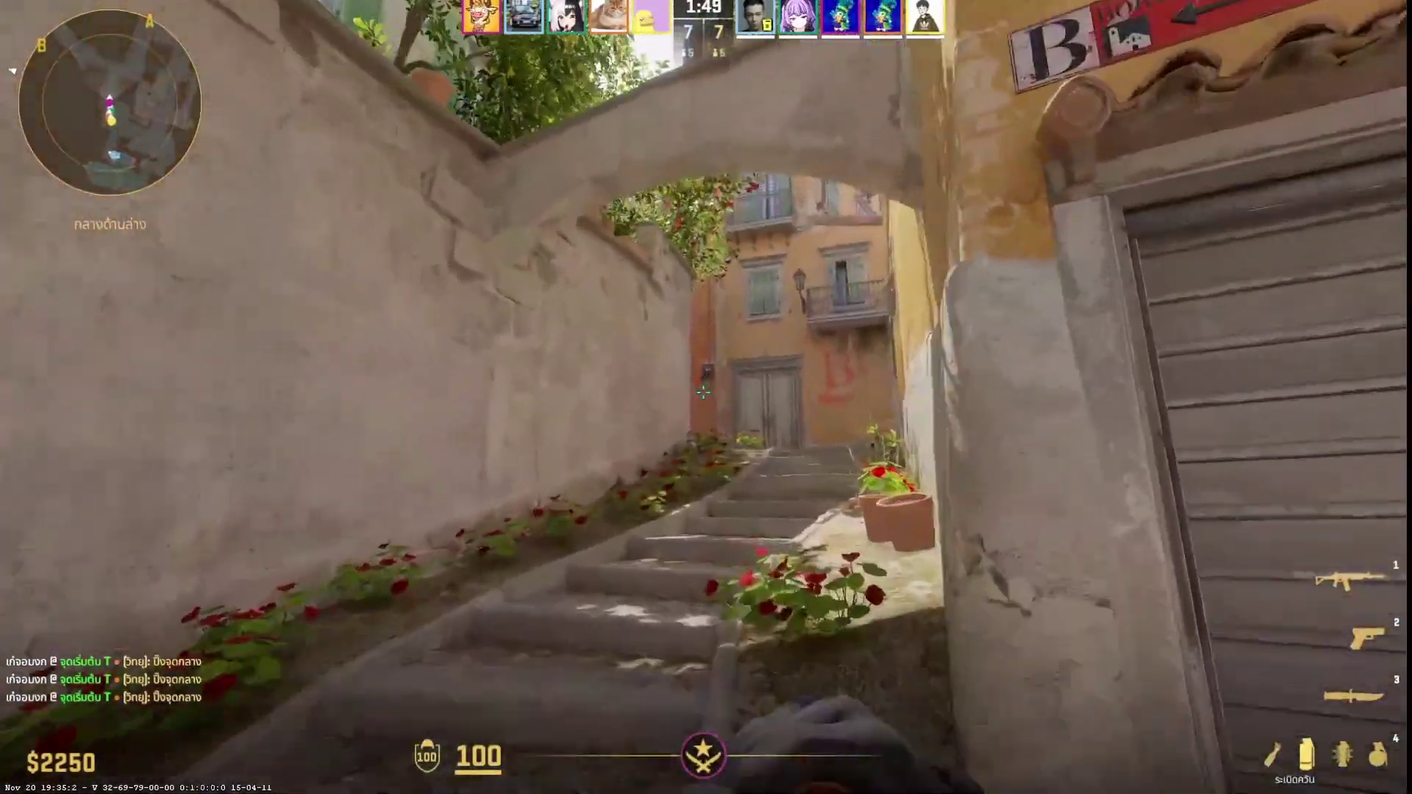
key(w)
click(706, 397)
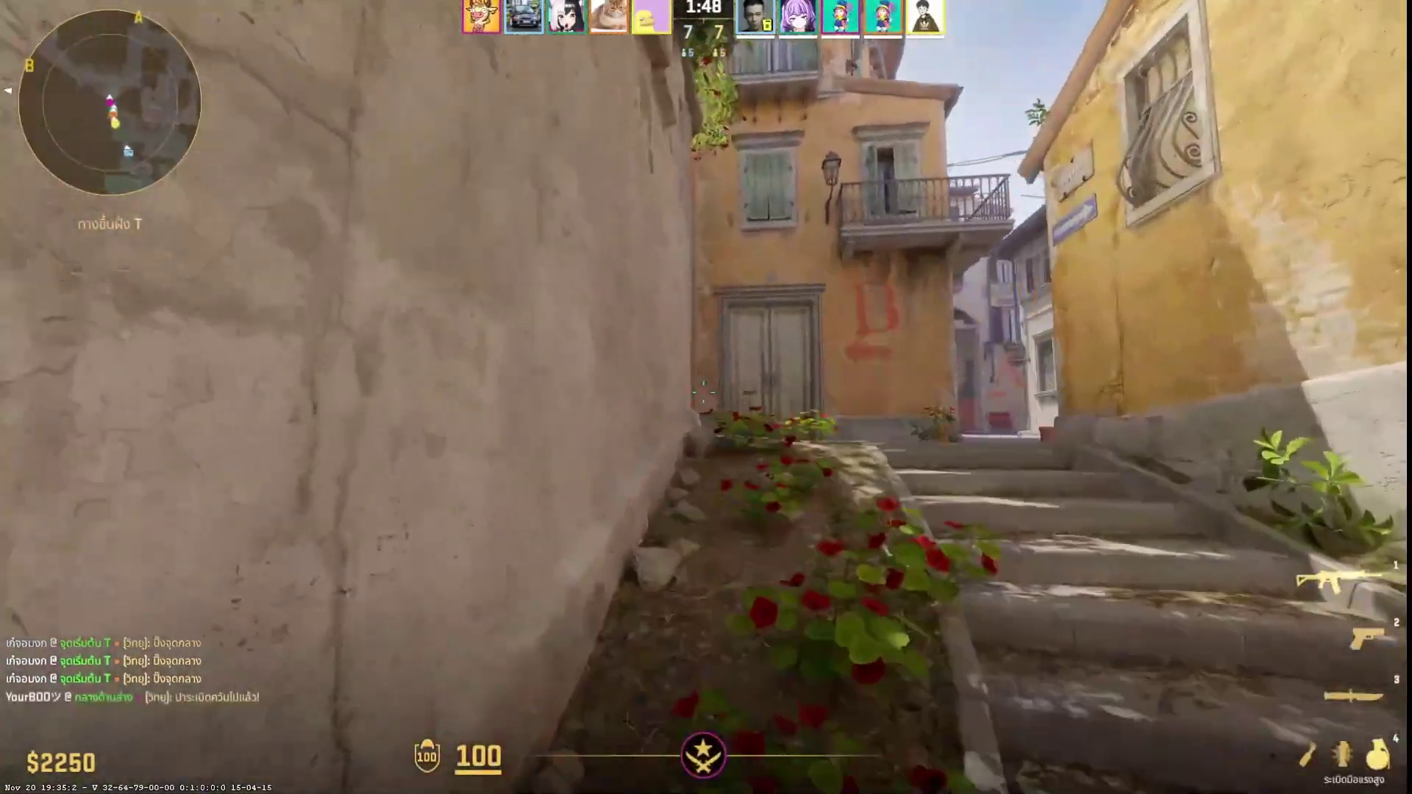
key(w)
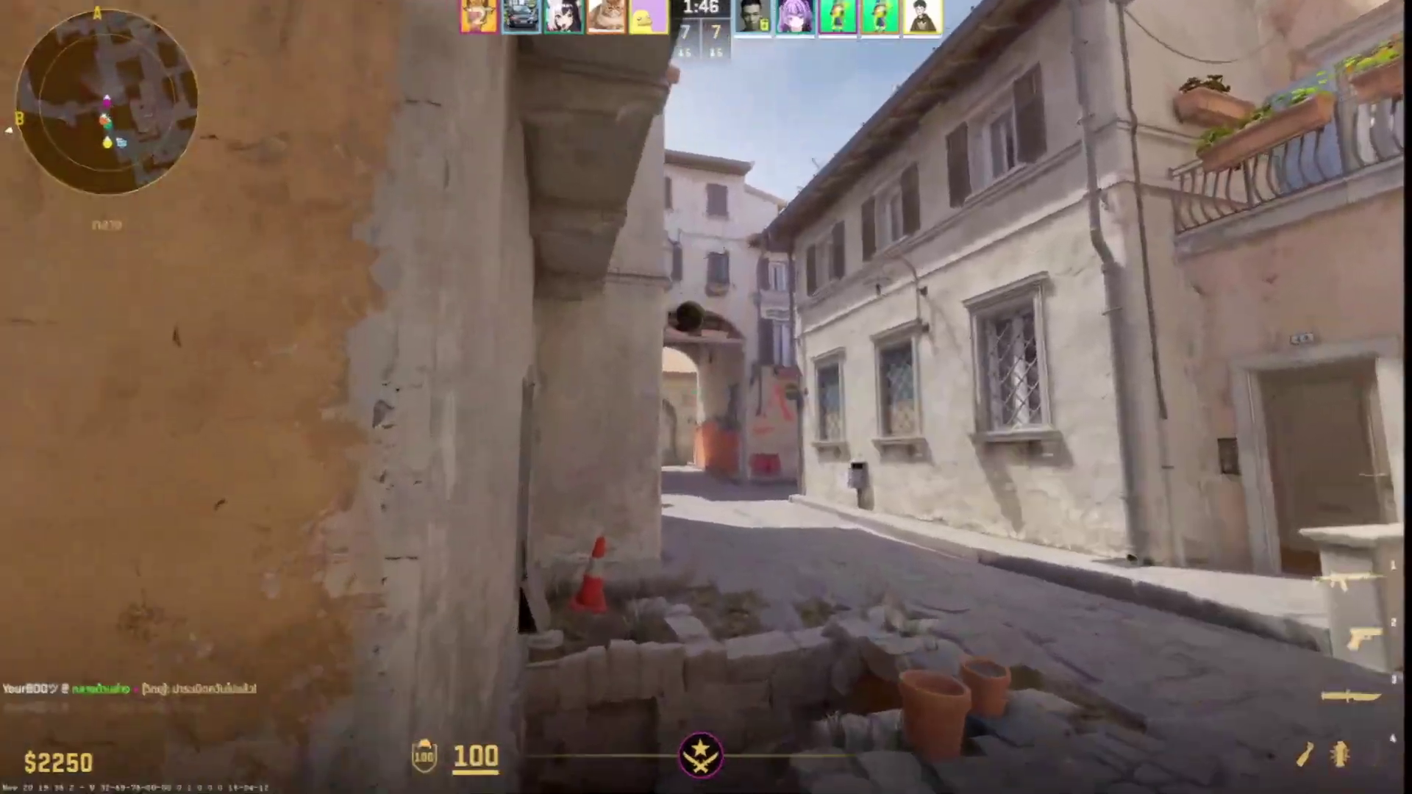
drag(488, 293, 579, 361)
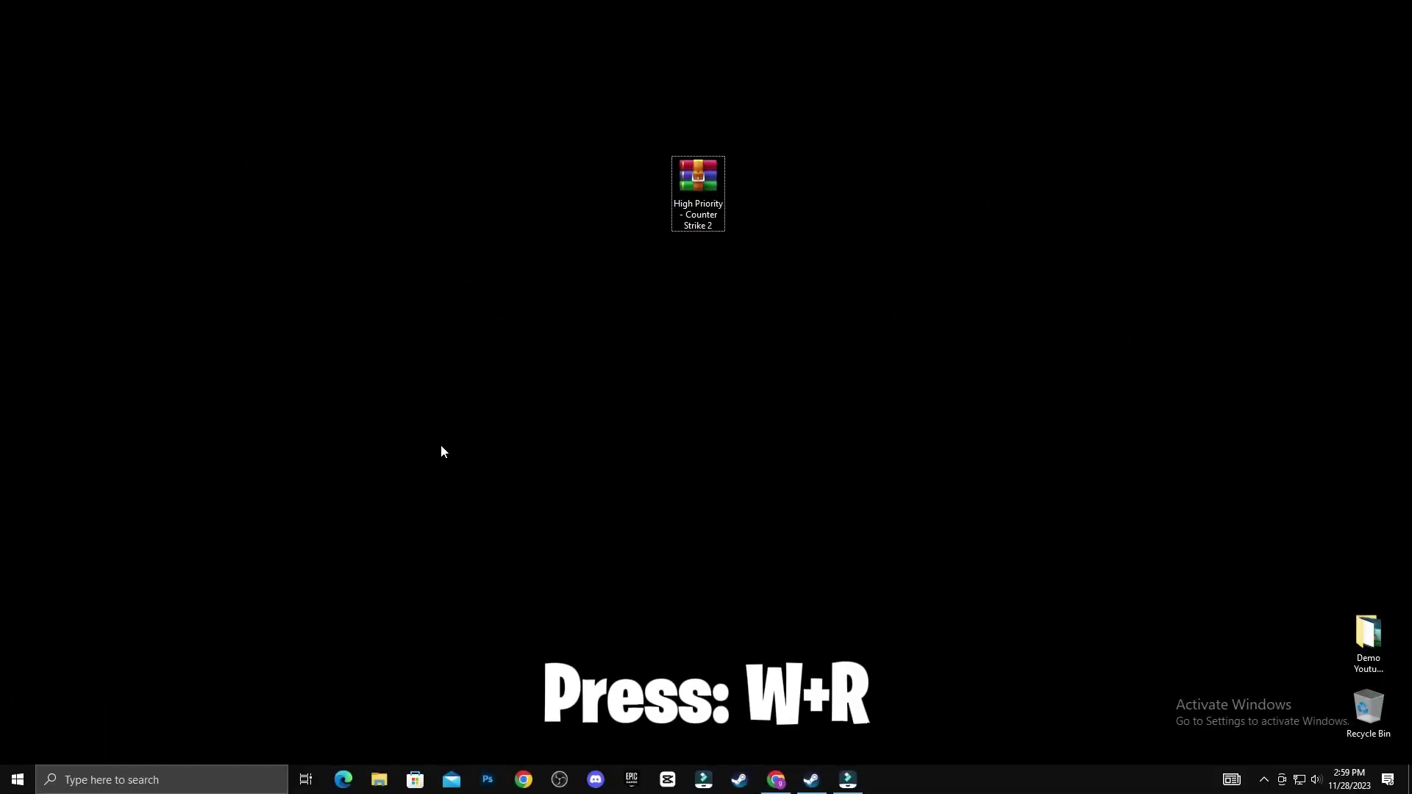
Launch the Local Group Policy Editor by running gpedit.msc
key(super+r)
drag(182, 617, 659, 325)
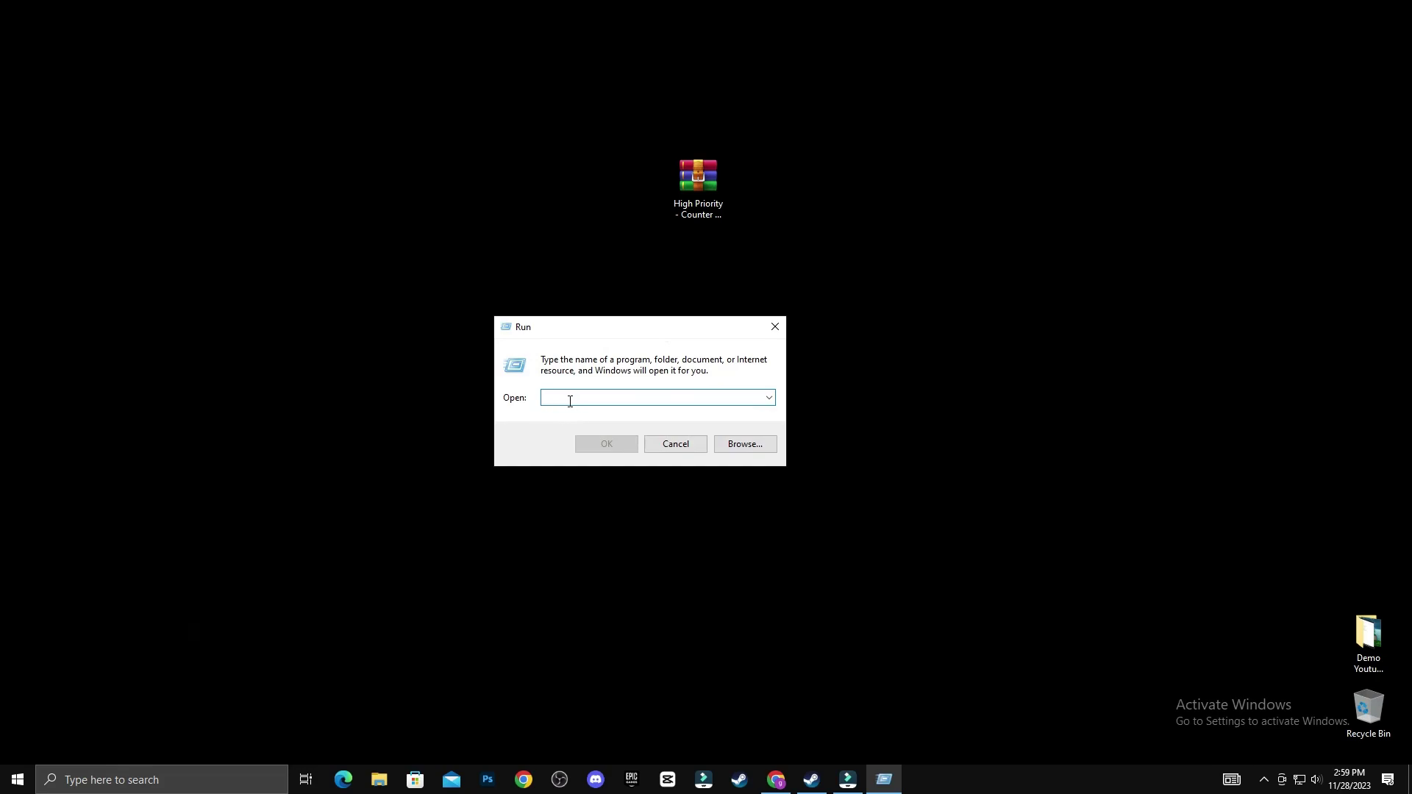
text(gpe)
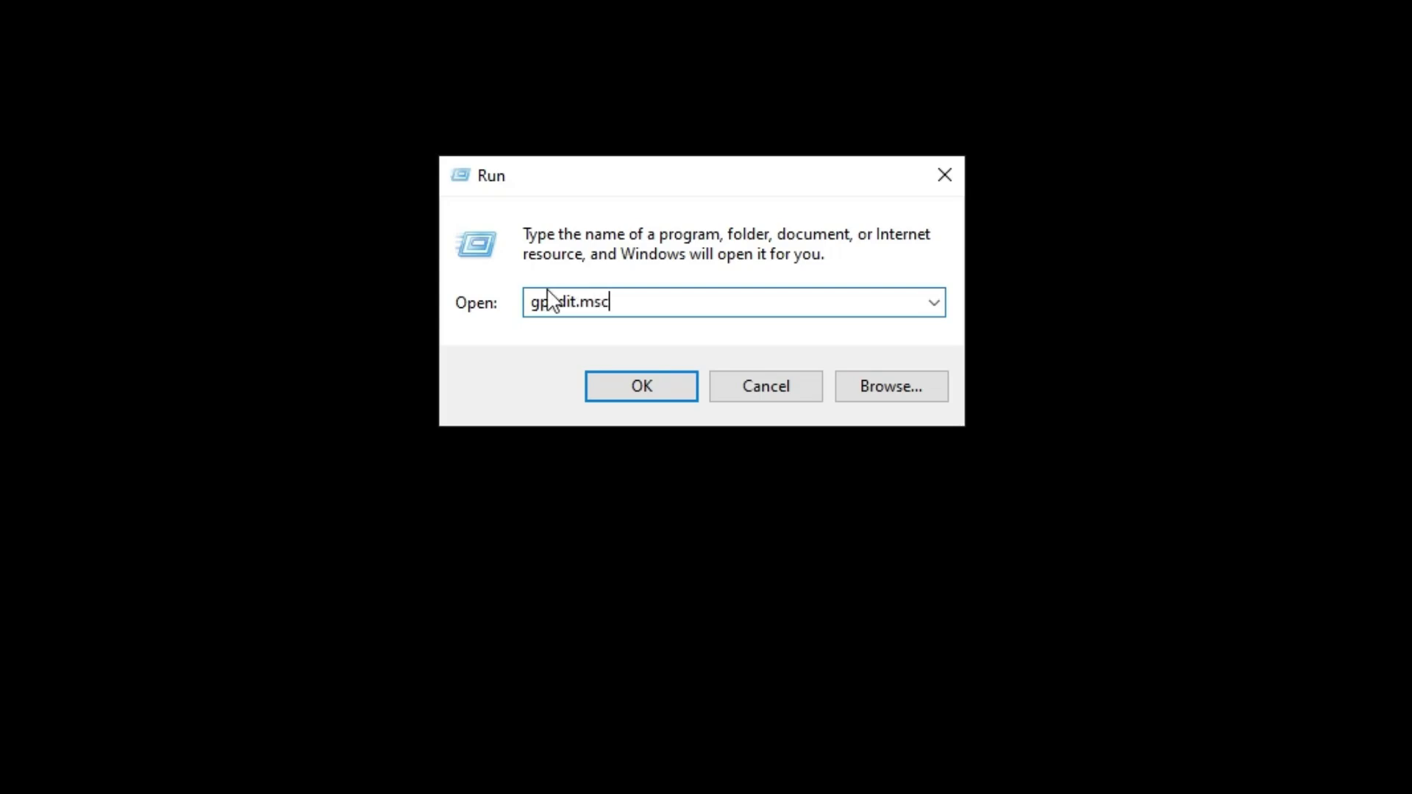
text(dit.msc)
double_click(660, 292)
click(667, 305)
click(655, 395)
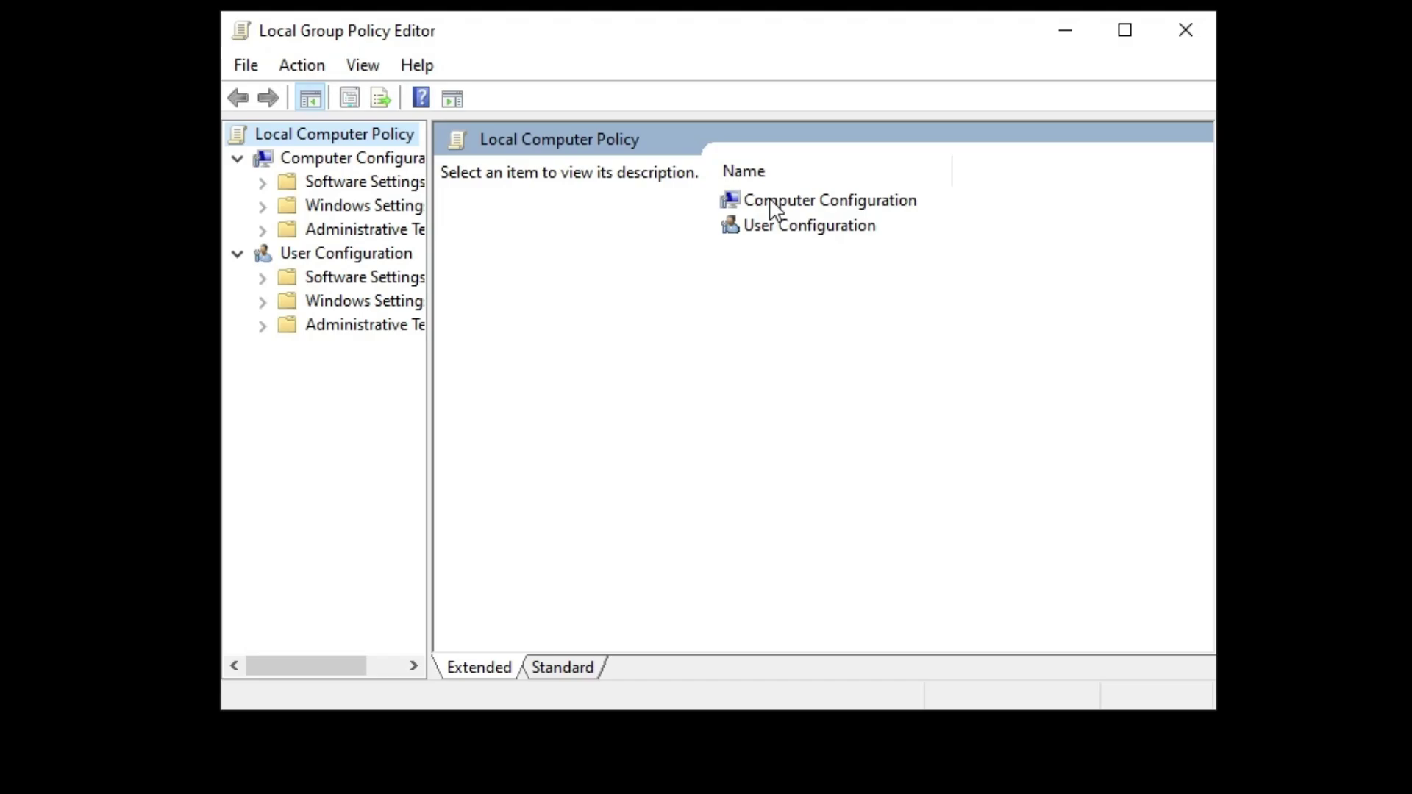
Go to the App Privacy policies under Computer Configuration, Administrative Templates, Windows Components
click(810, 199)
double_click(822, 199)
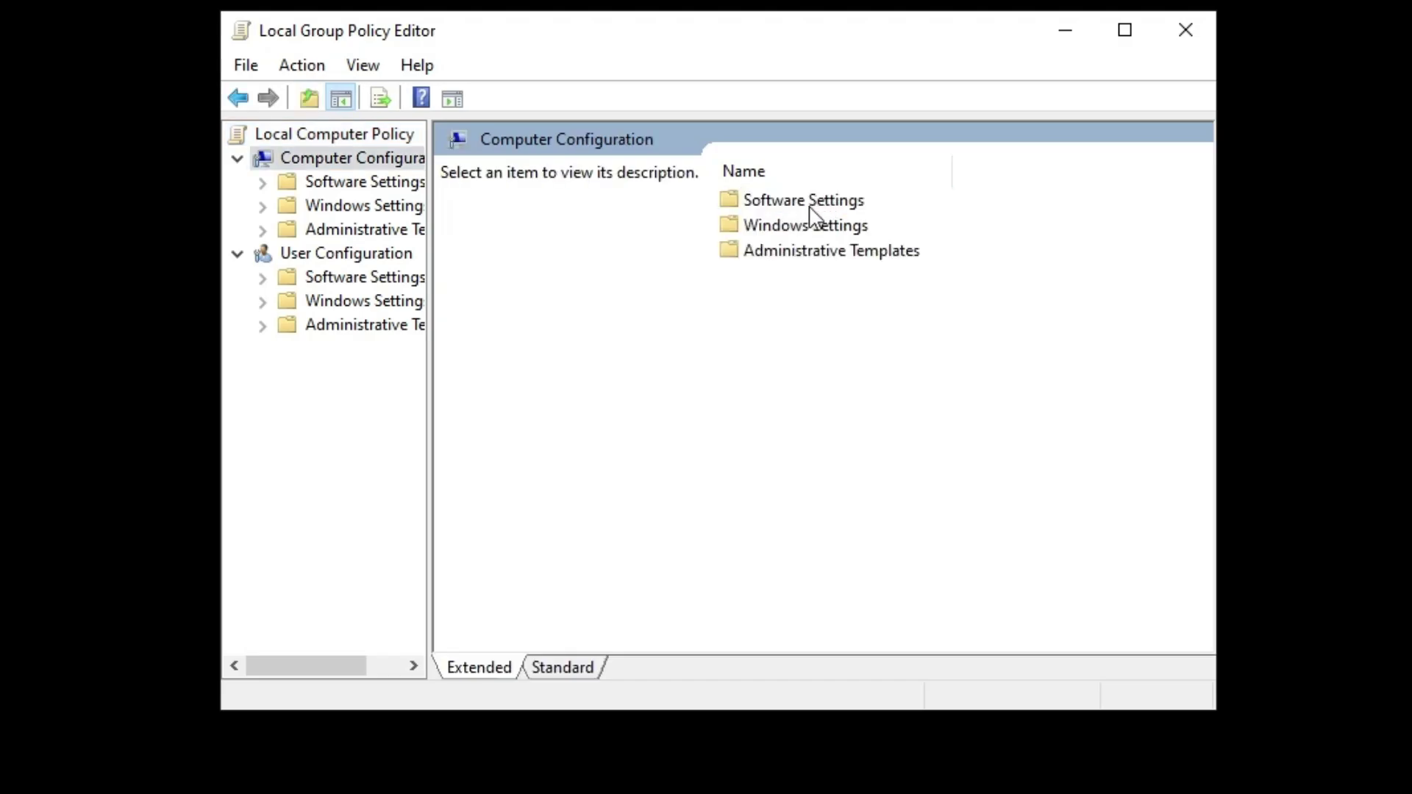
click(809, 254)
double_click(802, 252)
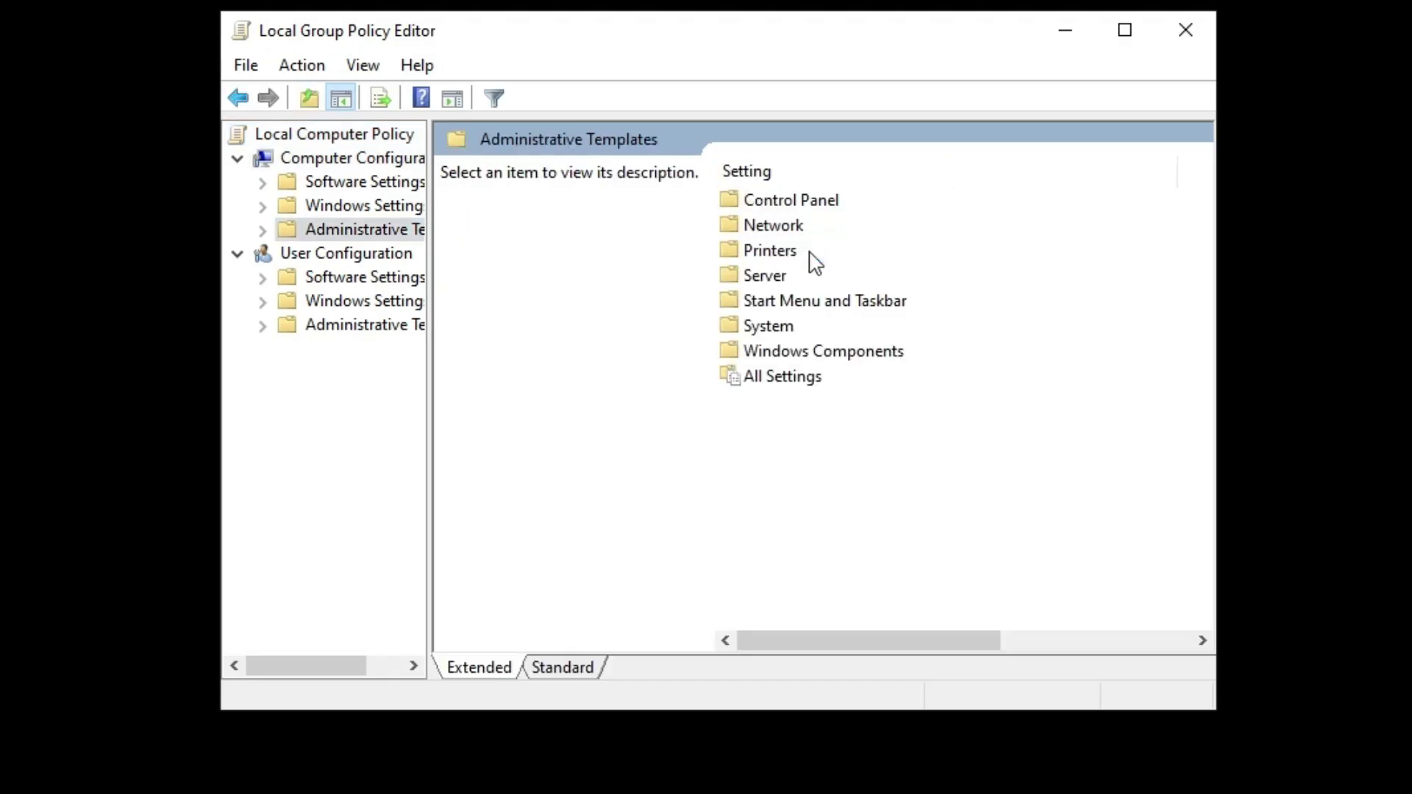
click(765, 353)
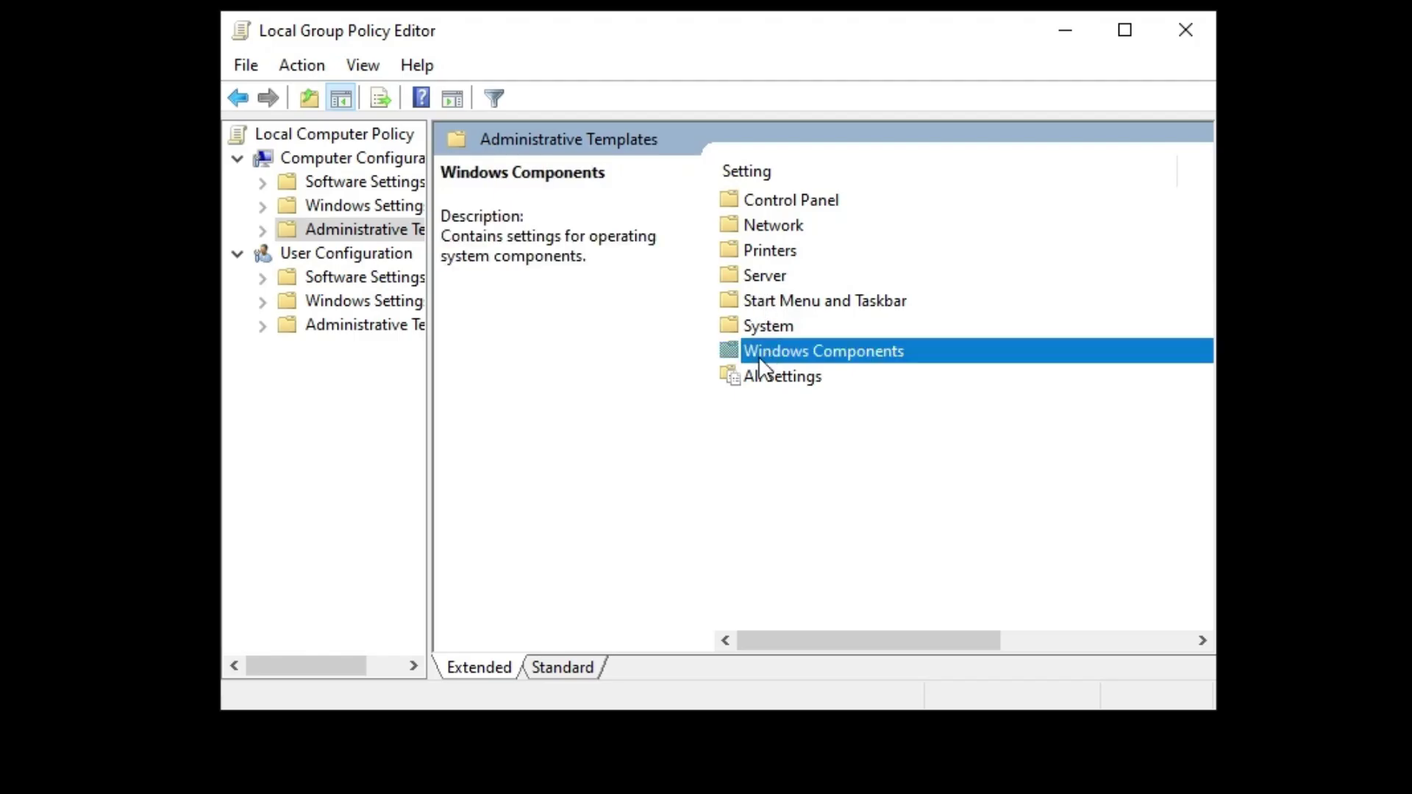
double_click(793, 352)
click(808, 276)
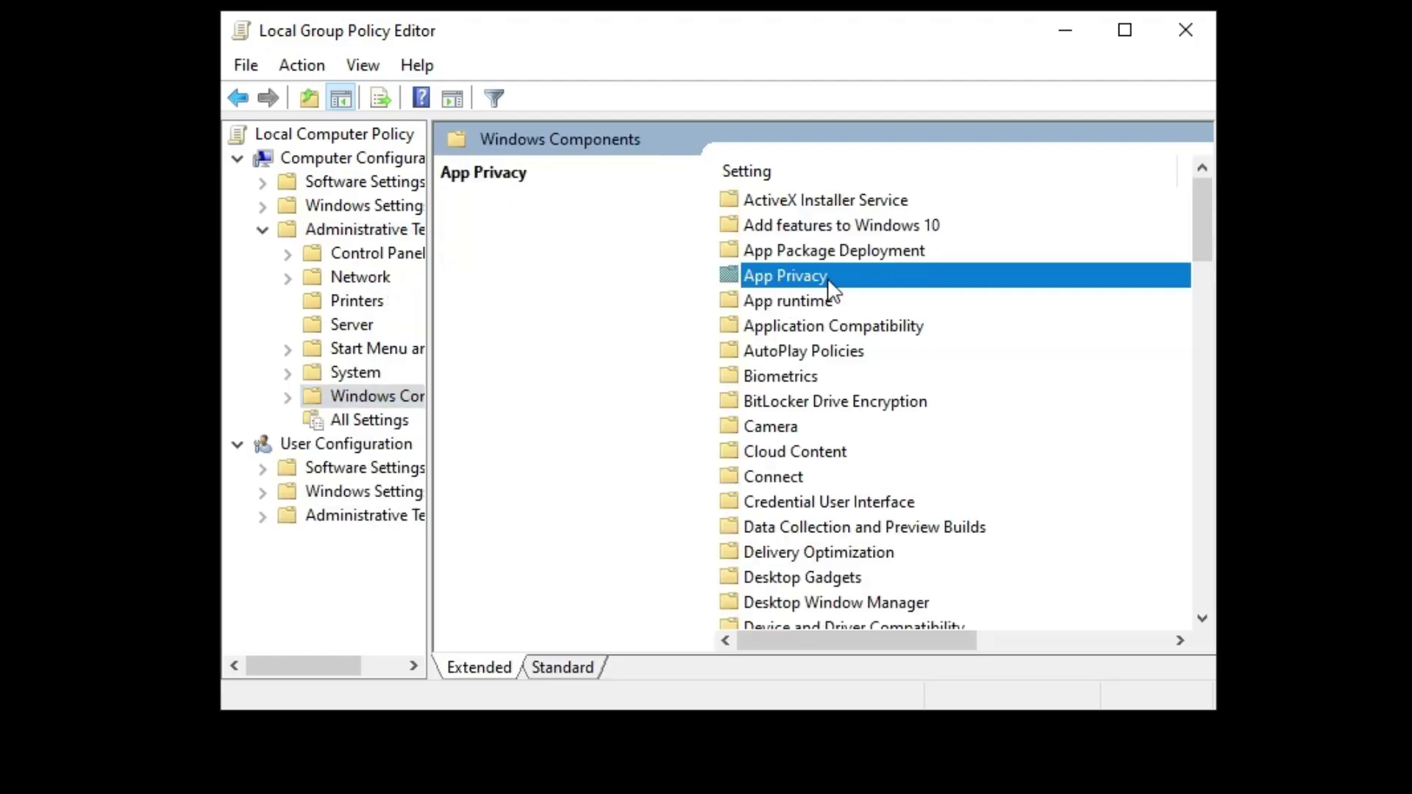
double_click(798, 279)
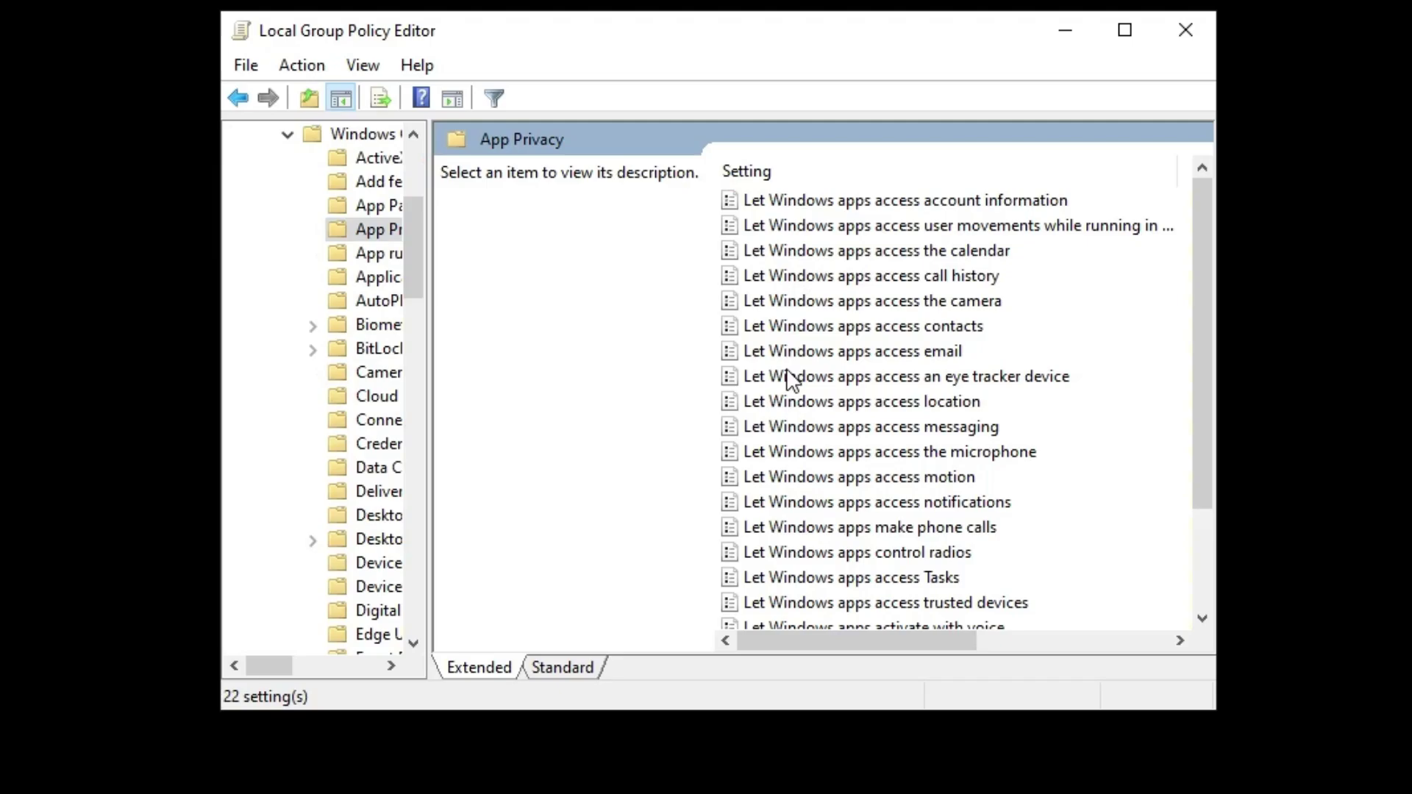
Enable the policy "Let Windows apps run in the background" with the default for all apps set to Force Deny, and apply it
scroll(791, 441, down, 2)
click(802, 576)
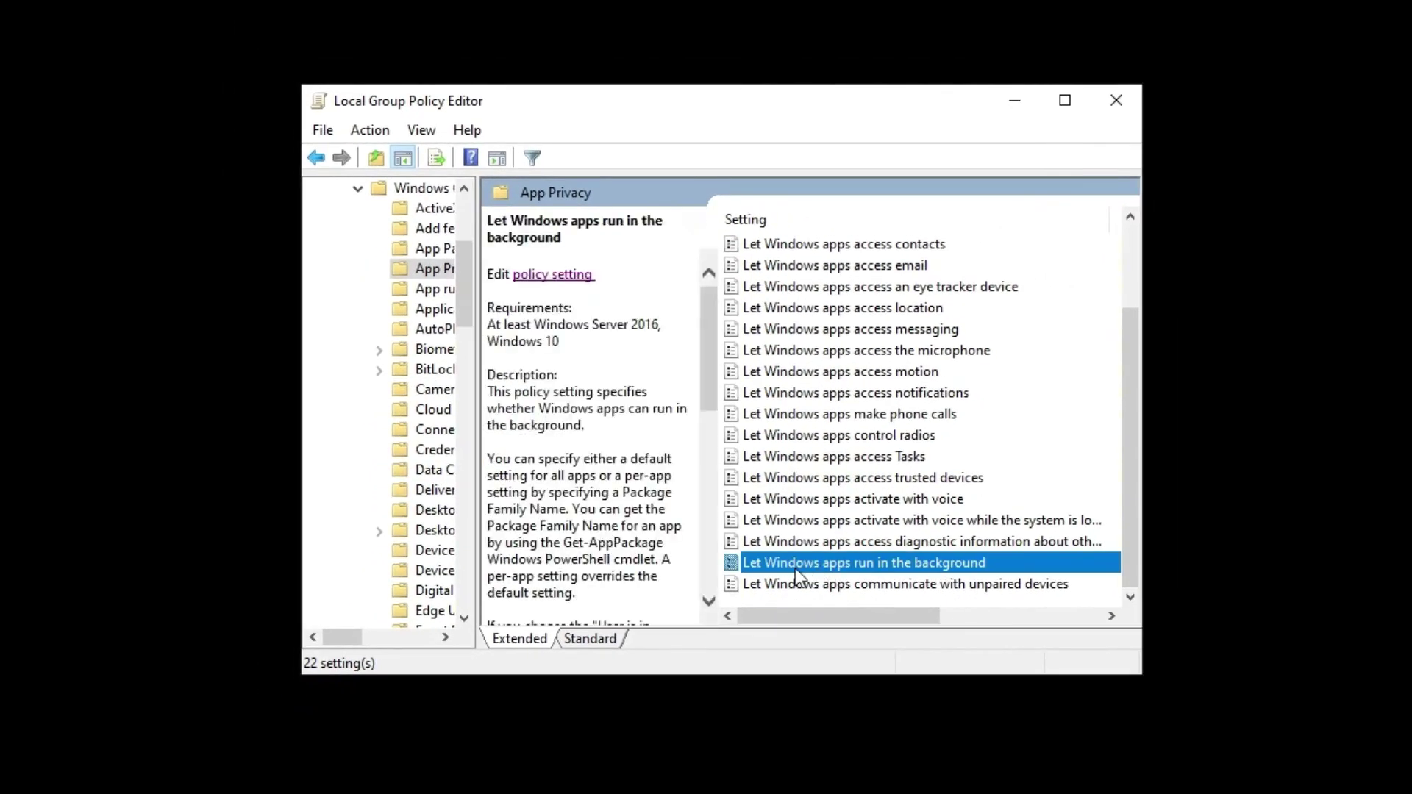
right_click(806, 568)
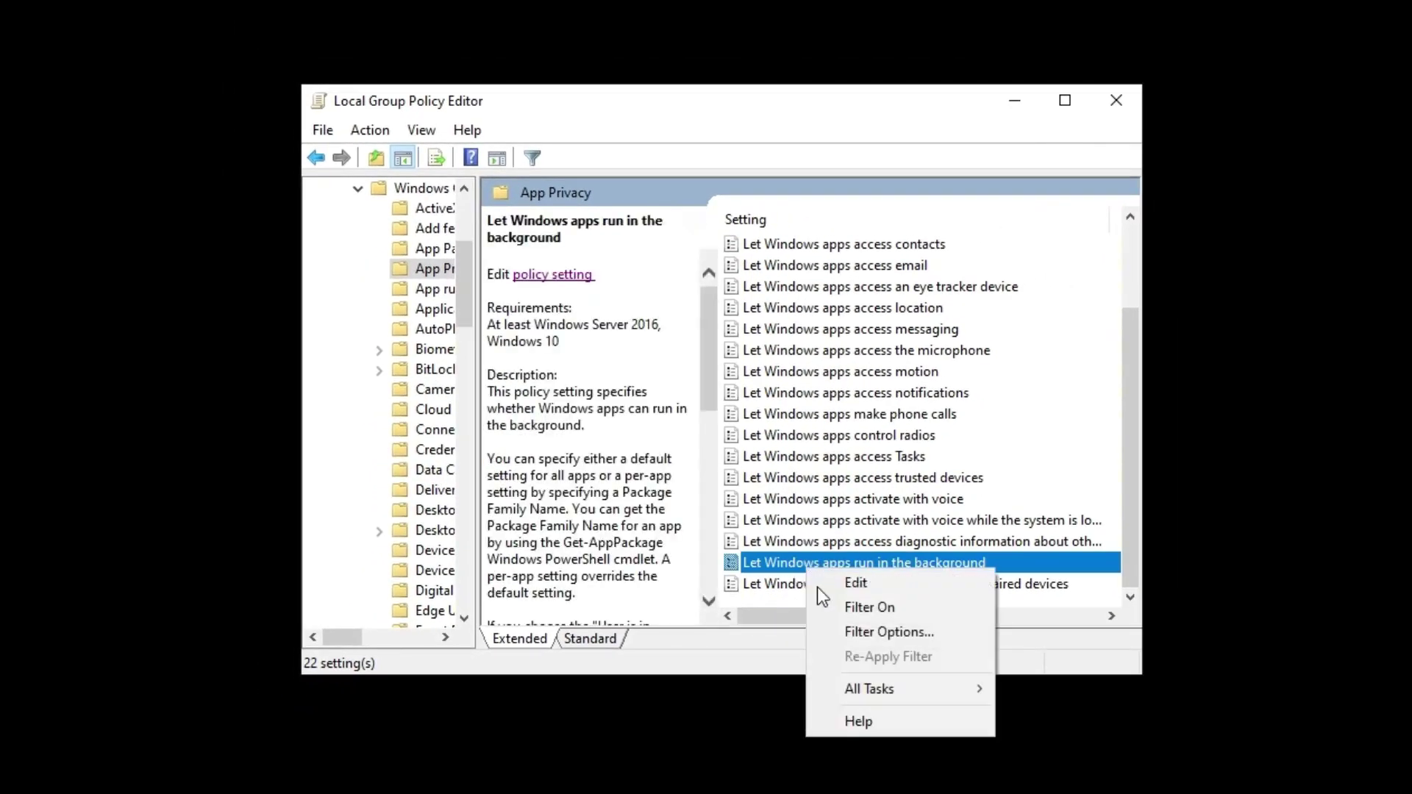
click(859, 585)
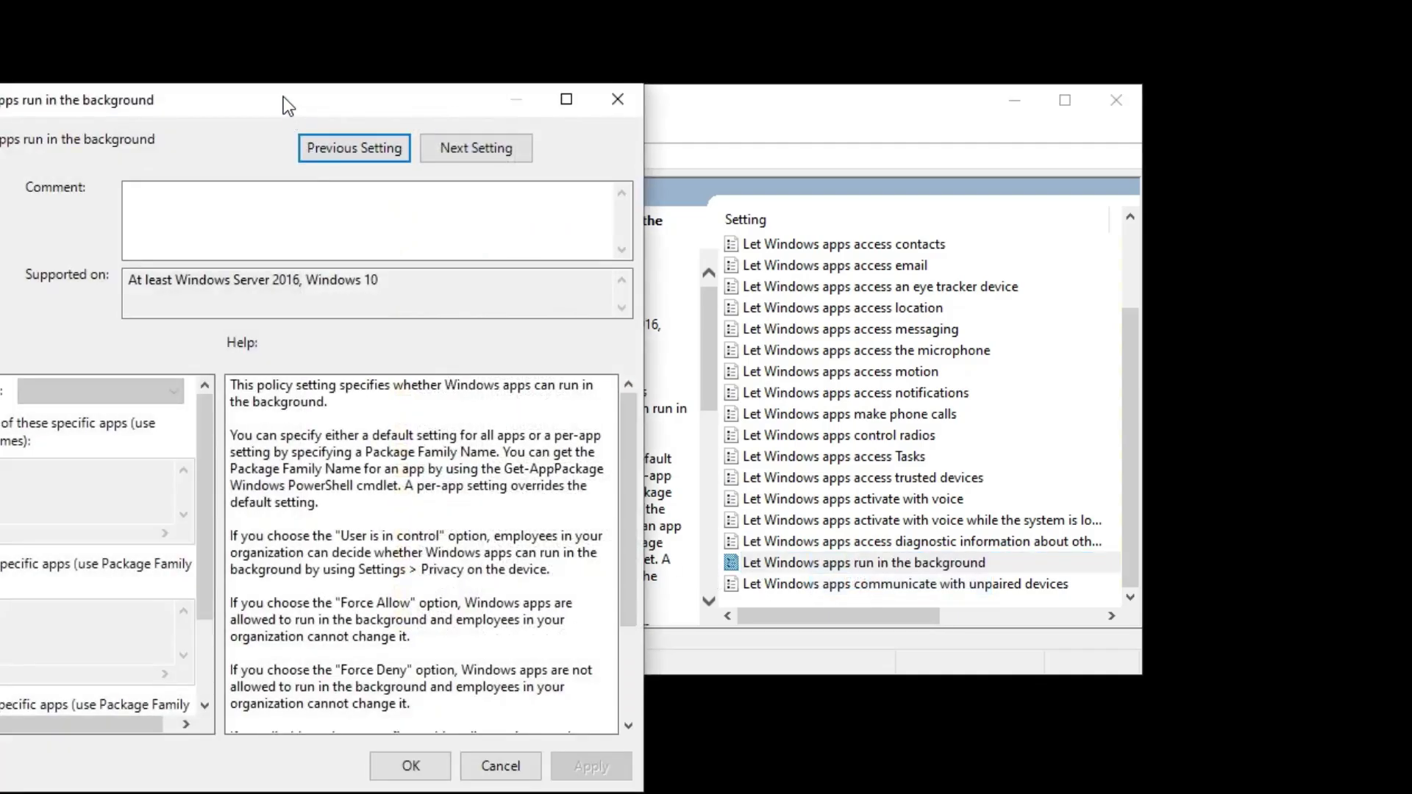
drag(284, 104, 682, 101)
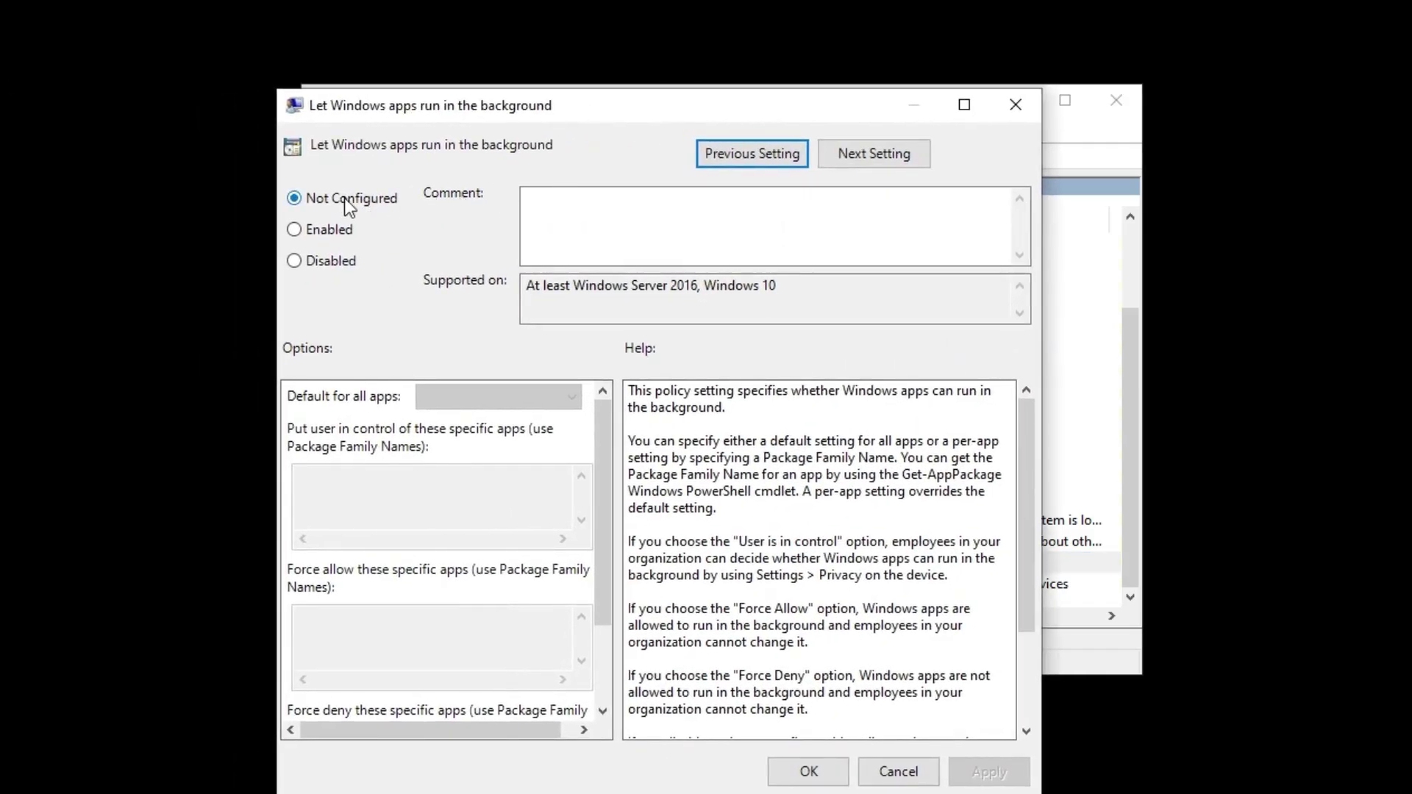
click(296, 230)
click(471, 398)
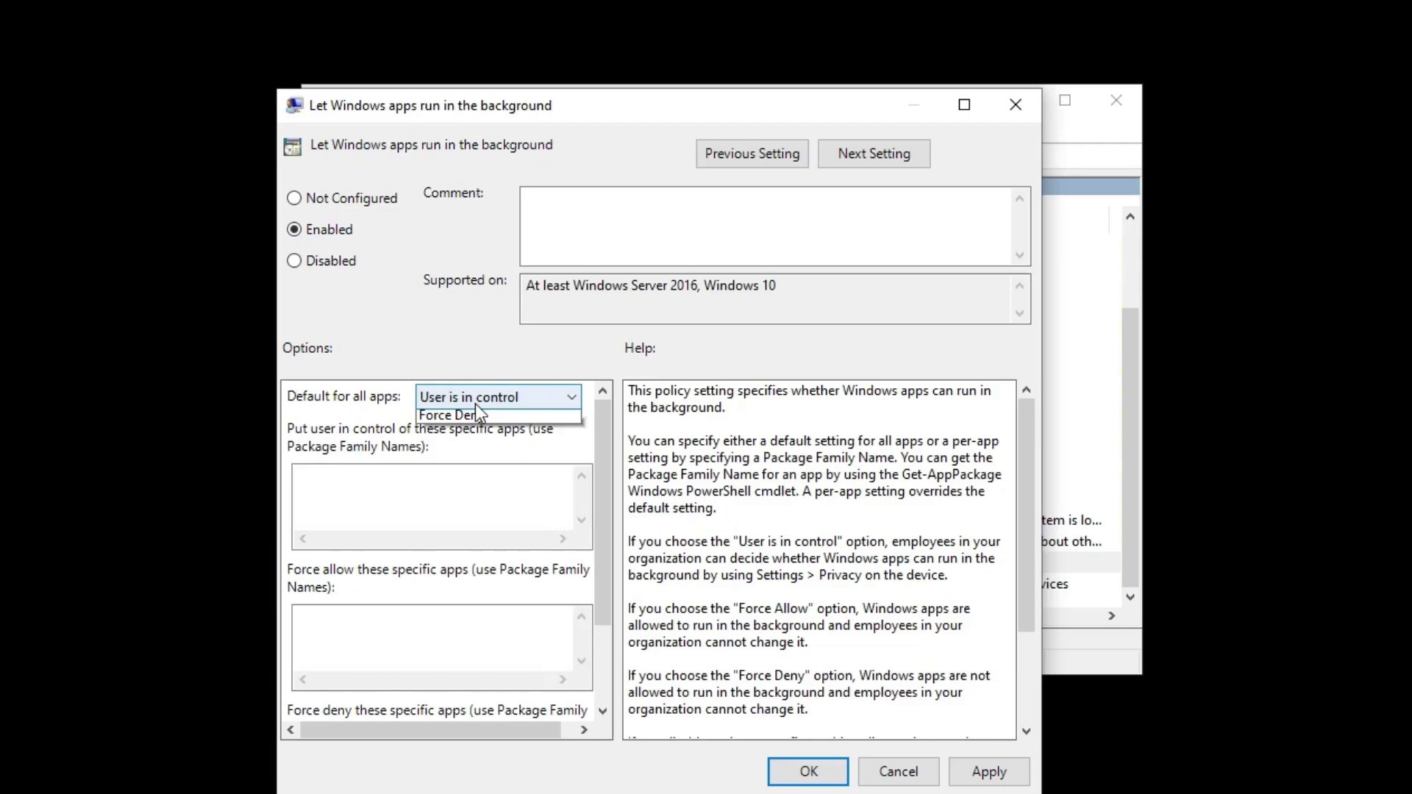
click(482, 452)
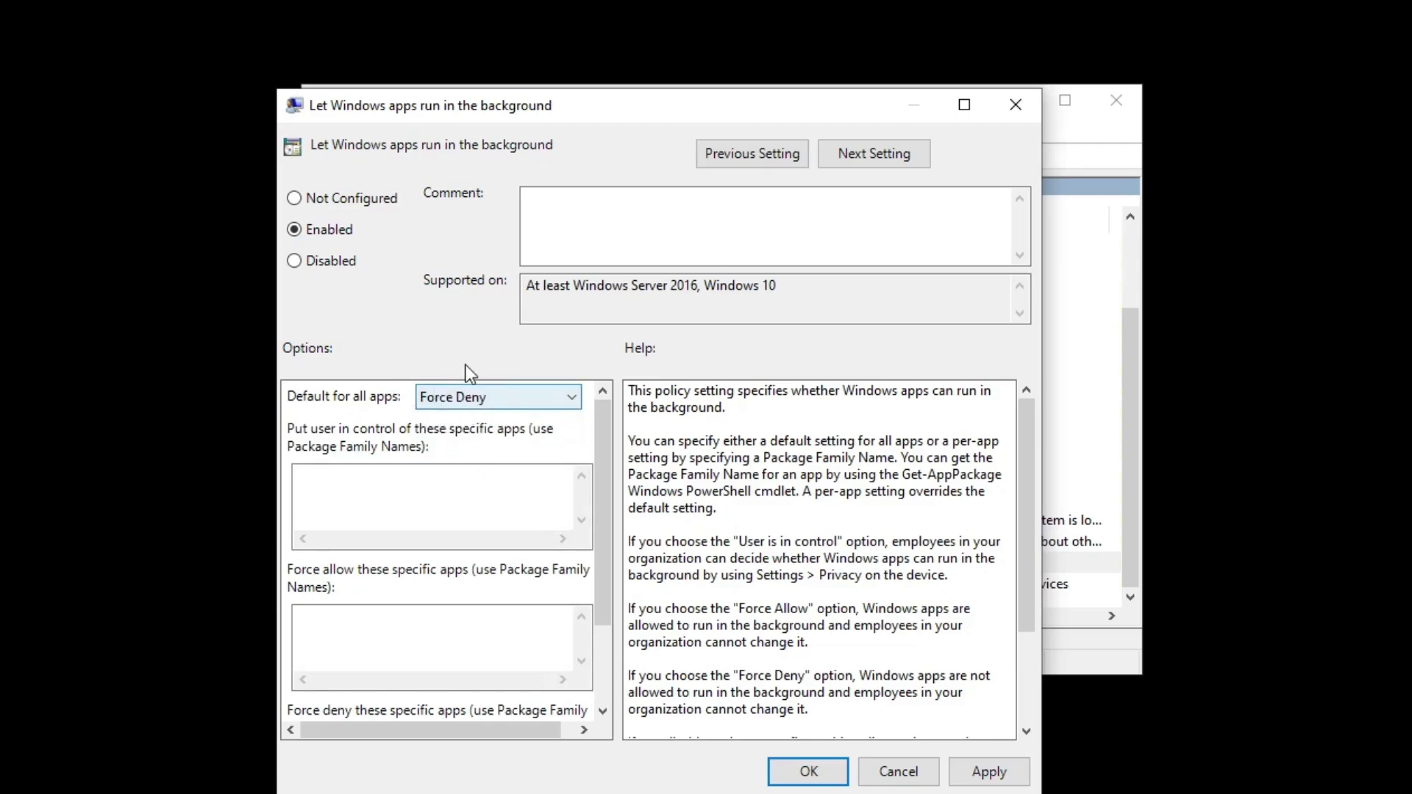
click(989, 774)
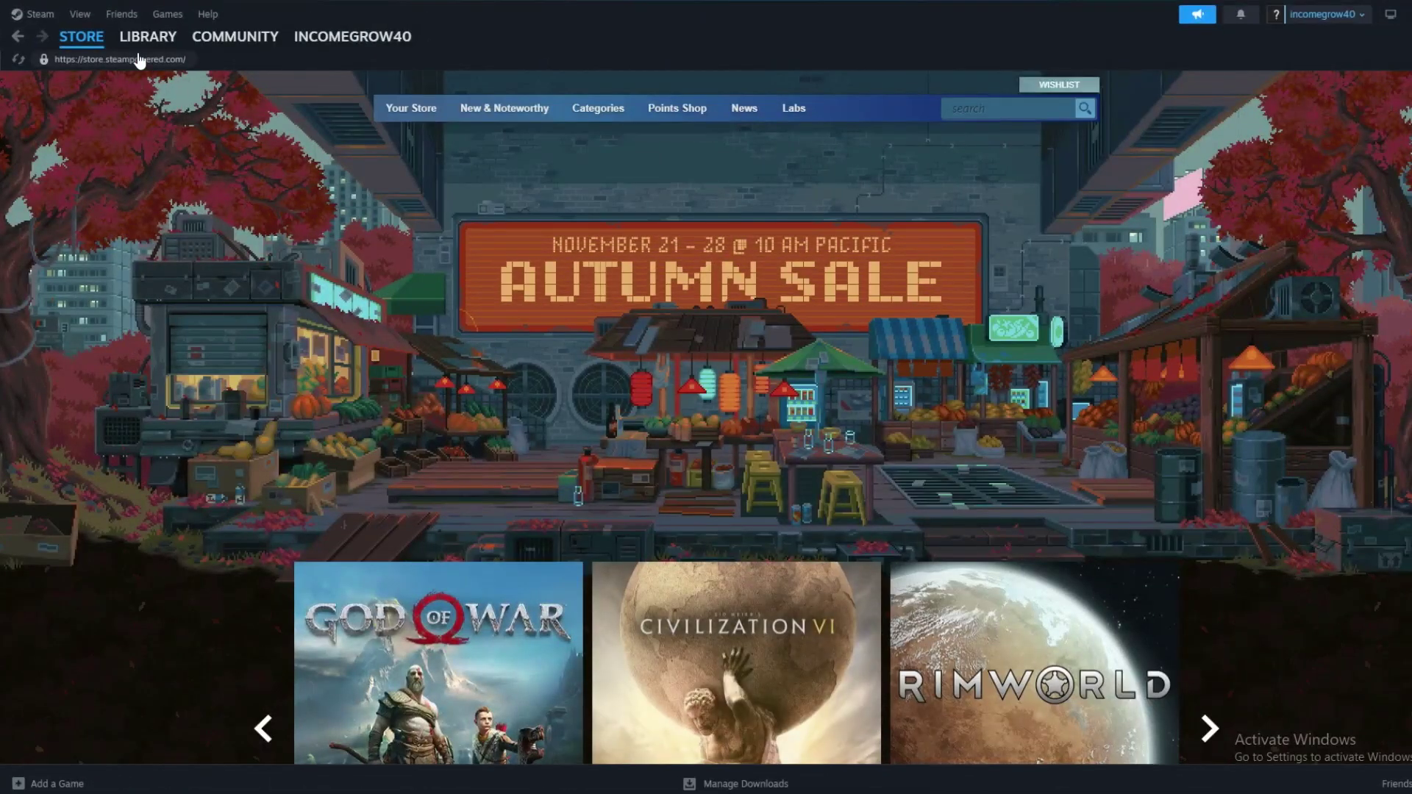
Switch to Steam and browse to the installation folder of Counter-Strike 2 from the game's installed files properties
click(140, 36)
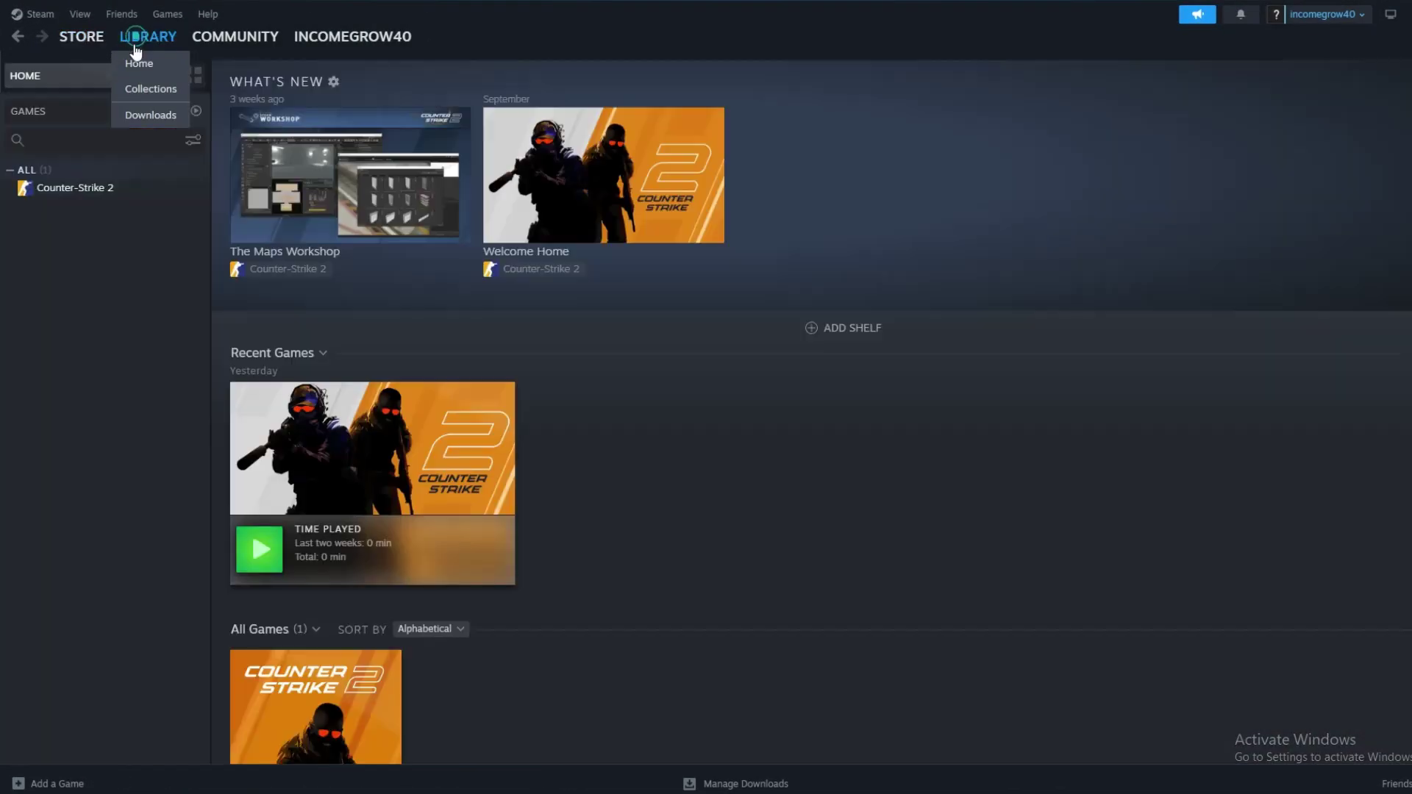
click(78, 188)
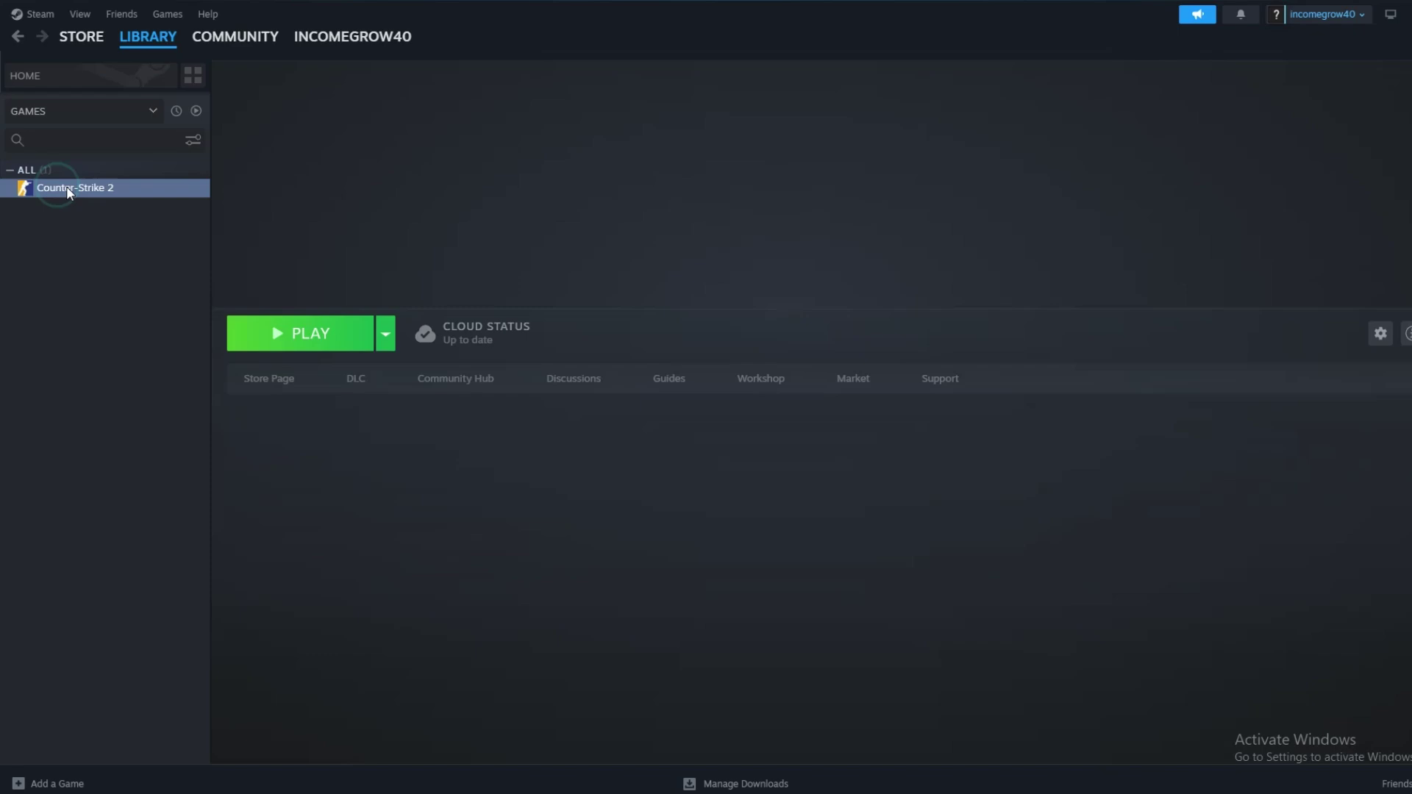
right_click(67, 188)
click(108, 311)
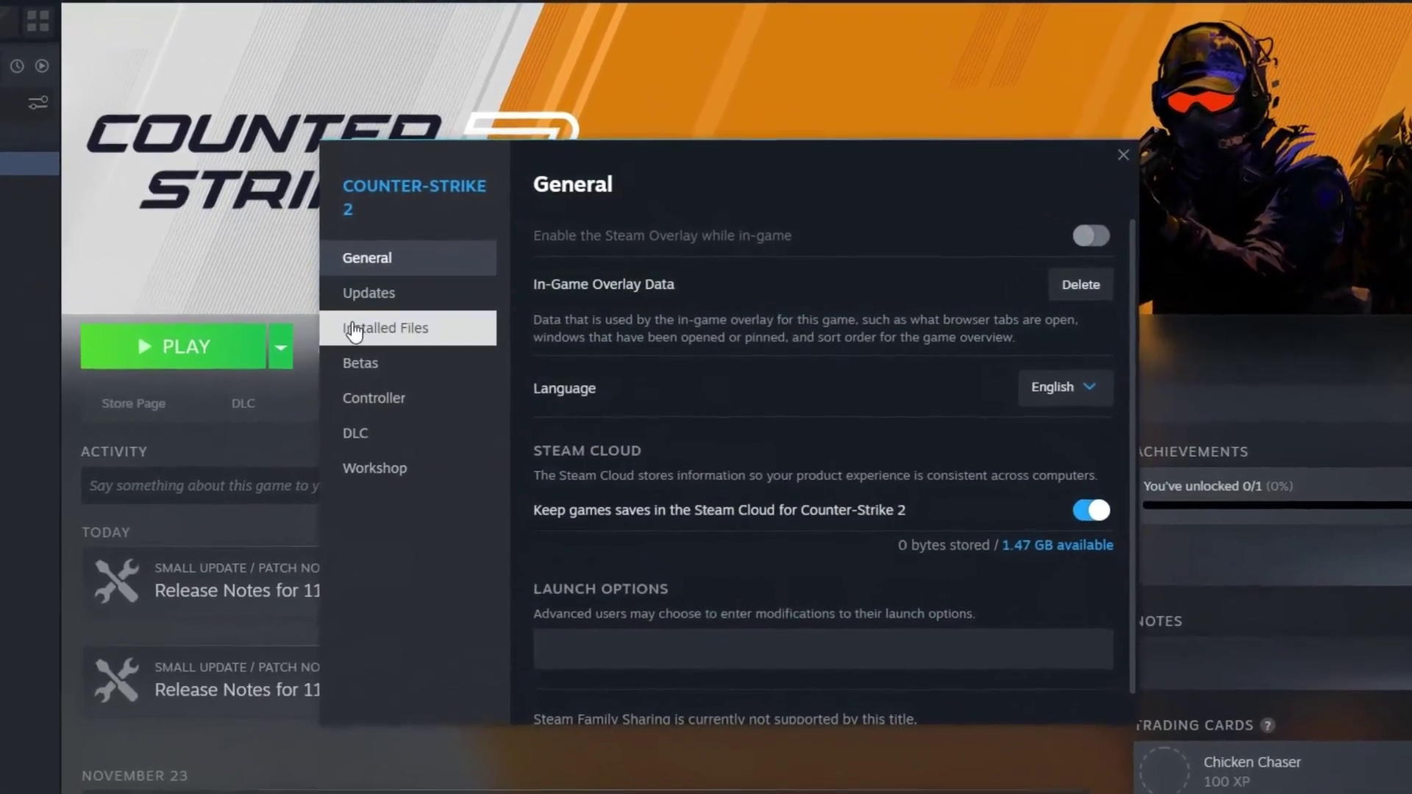
click(354, 331)
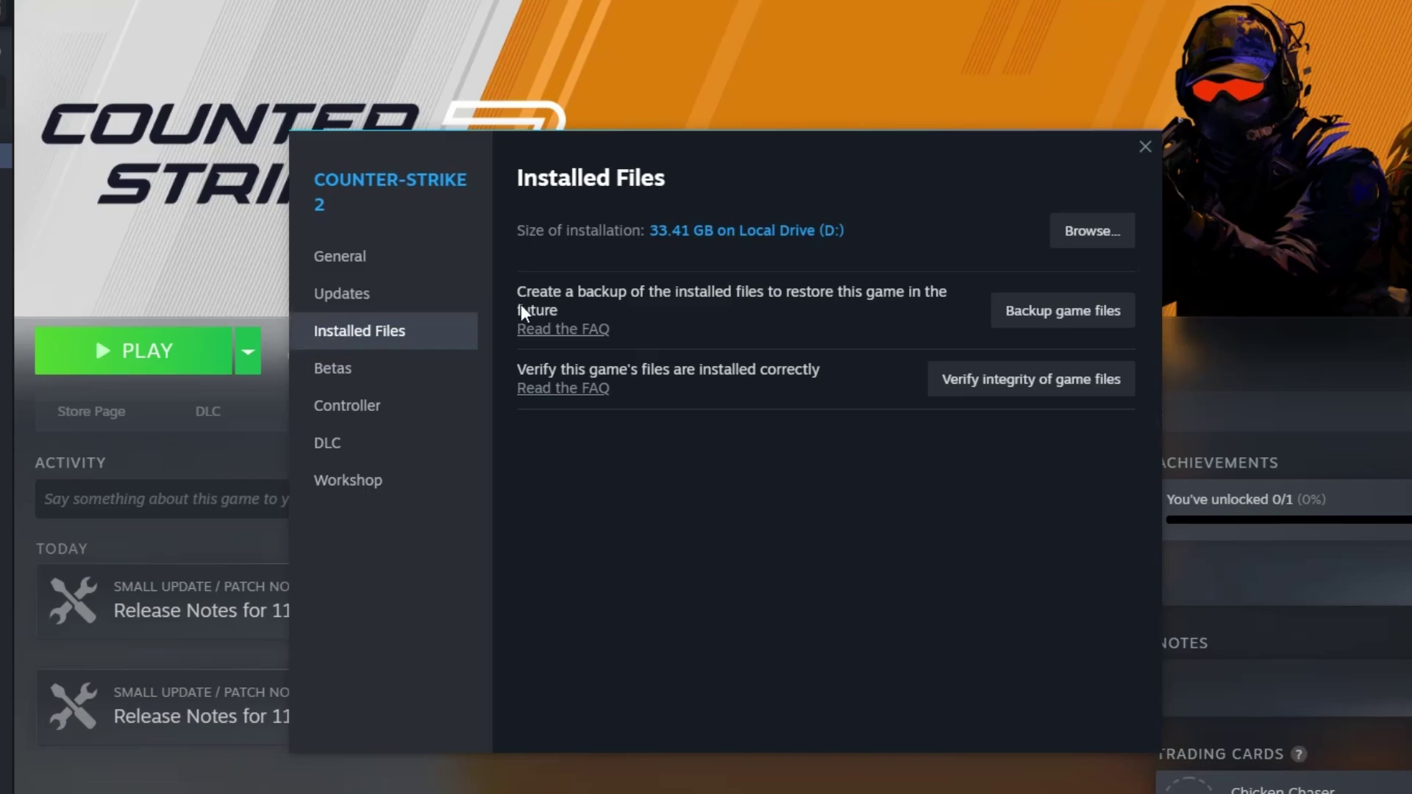
click(1073, 240)
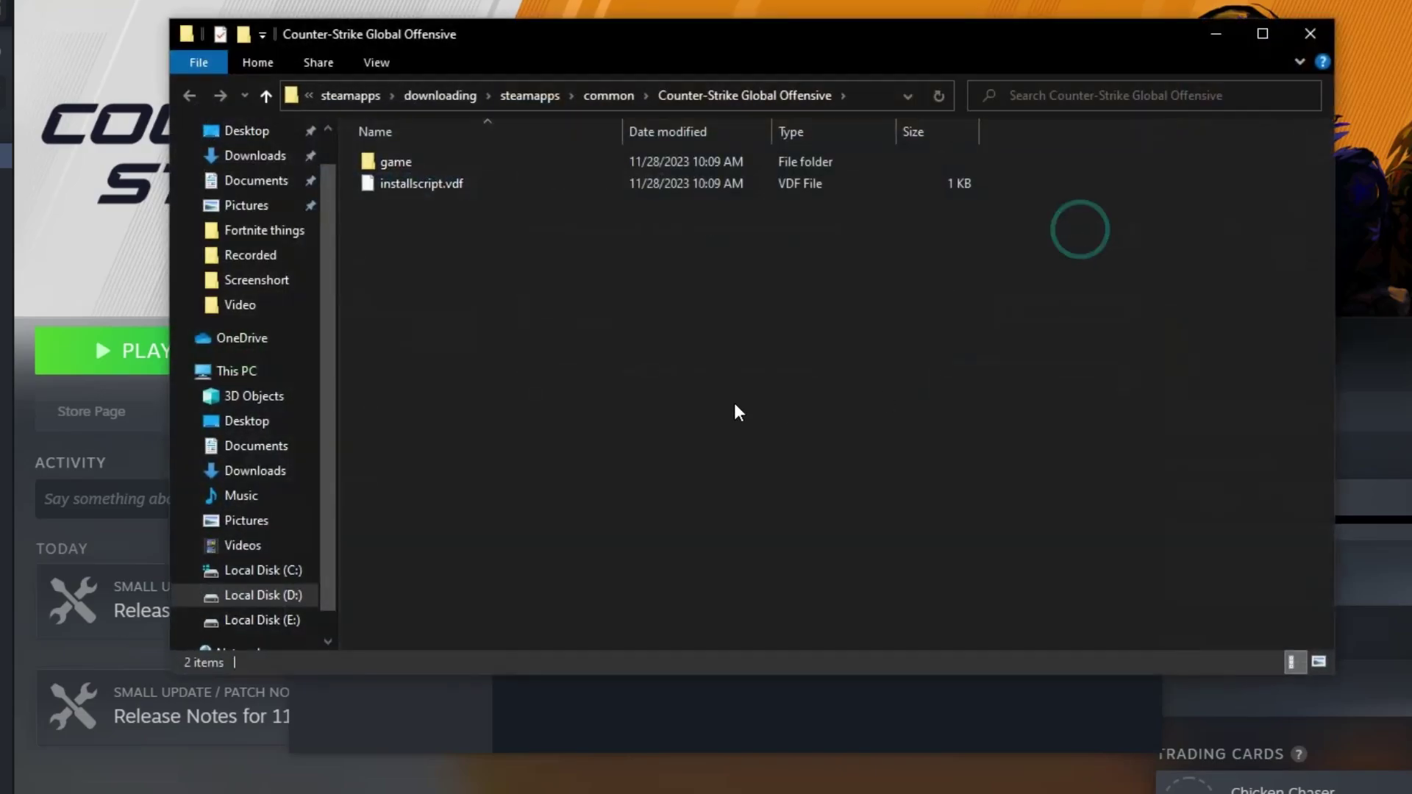
Go to the win64 folder inside the game's bin folder
double_click(385, 156)
double_click(388, 162)
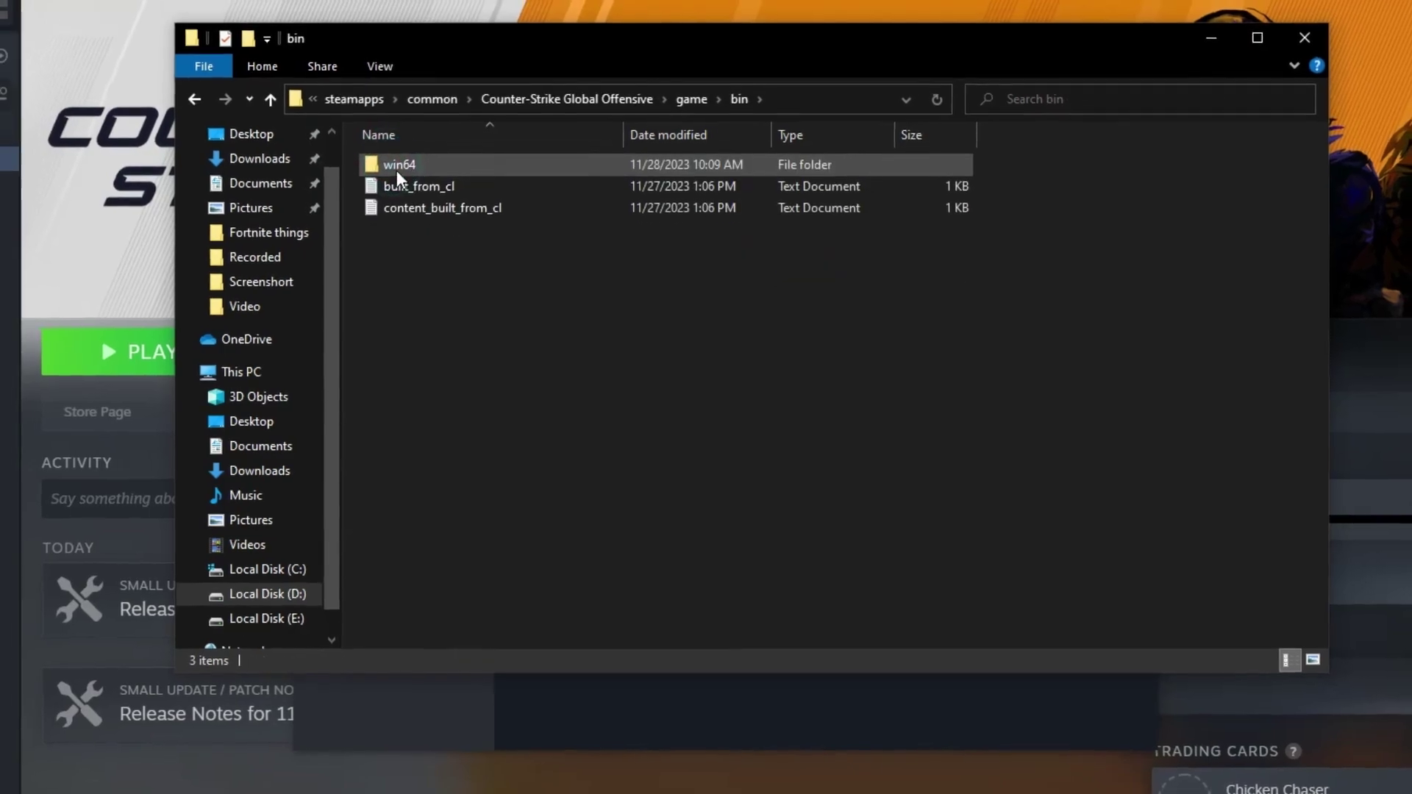
double_click(395, 168)
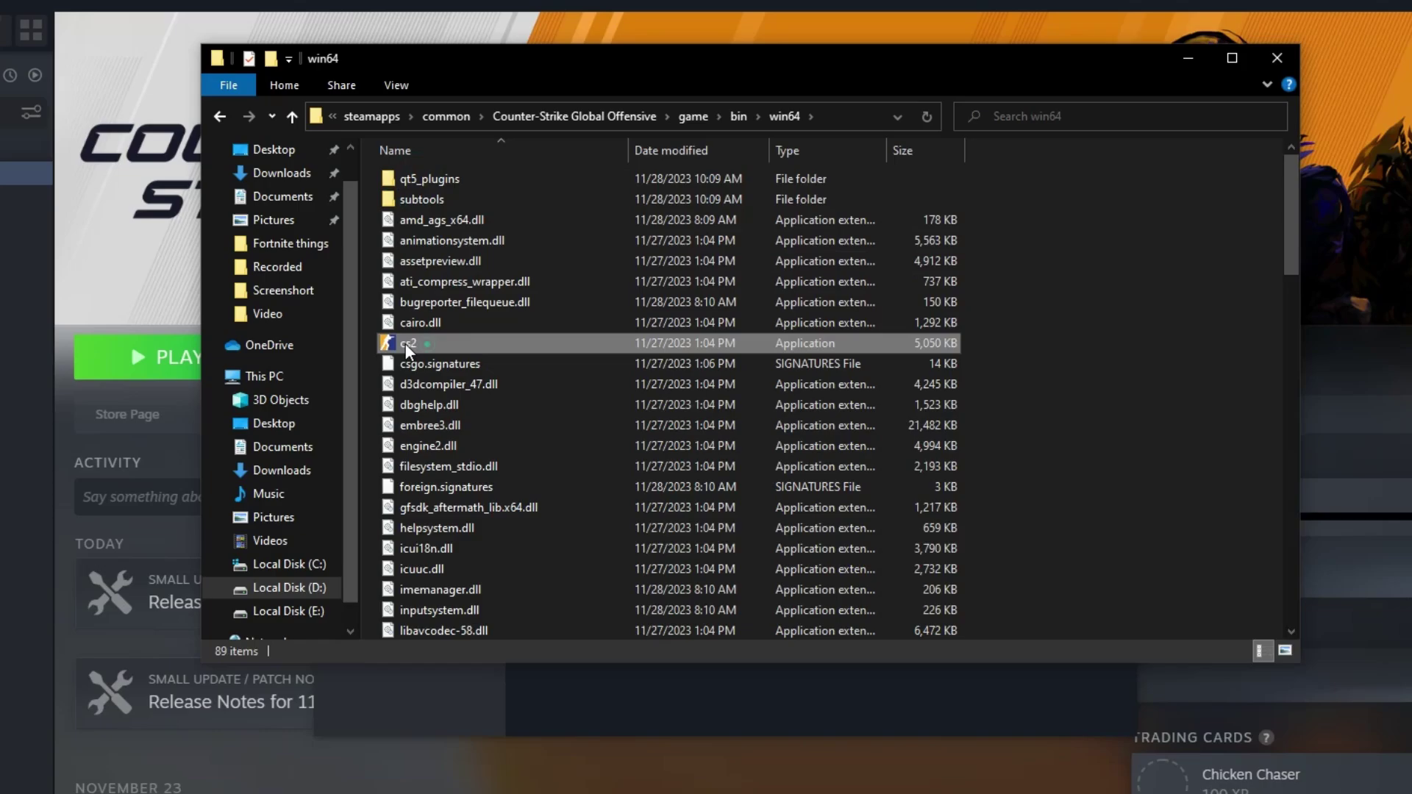
Disable fullscreen optimizations in the compatibility properties of the cs2 application and apply the change
click(406, 344)
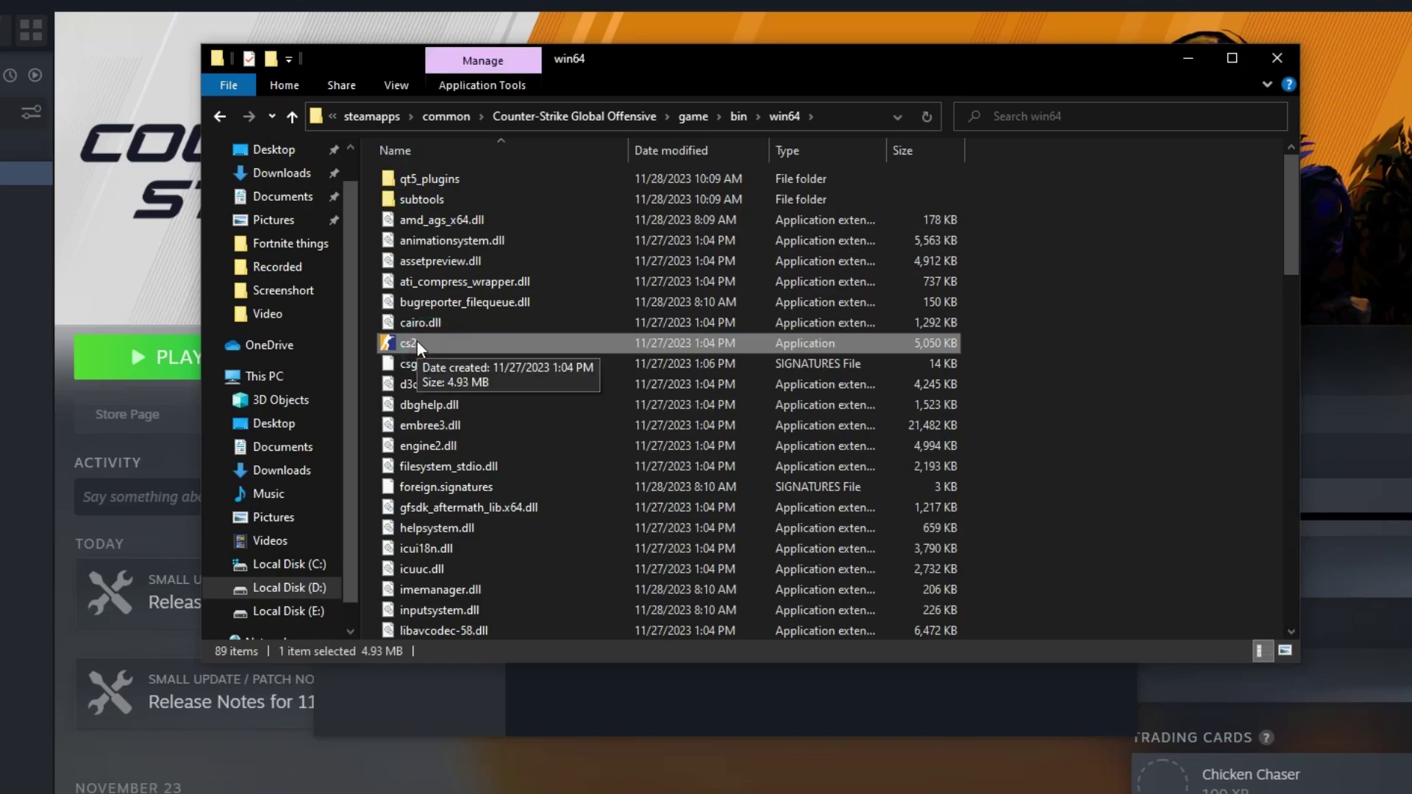
right_click(419, 341)
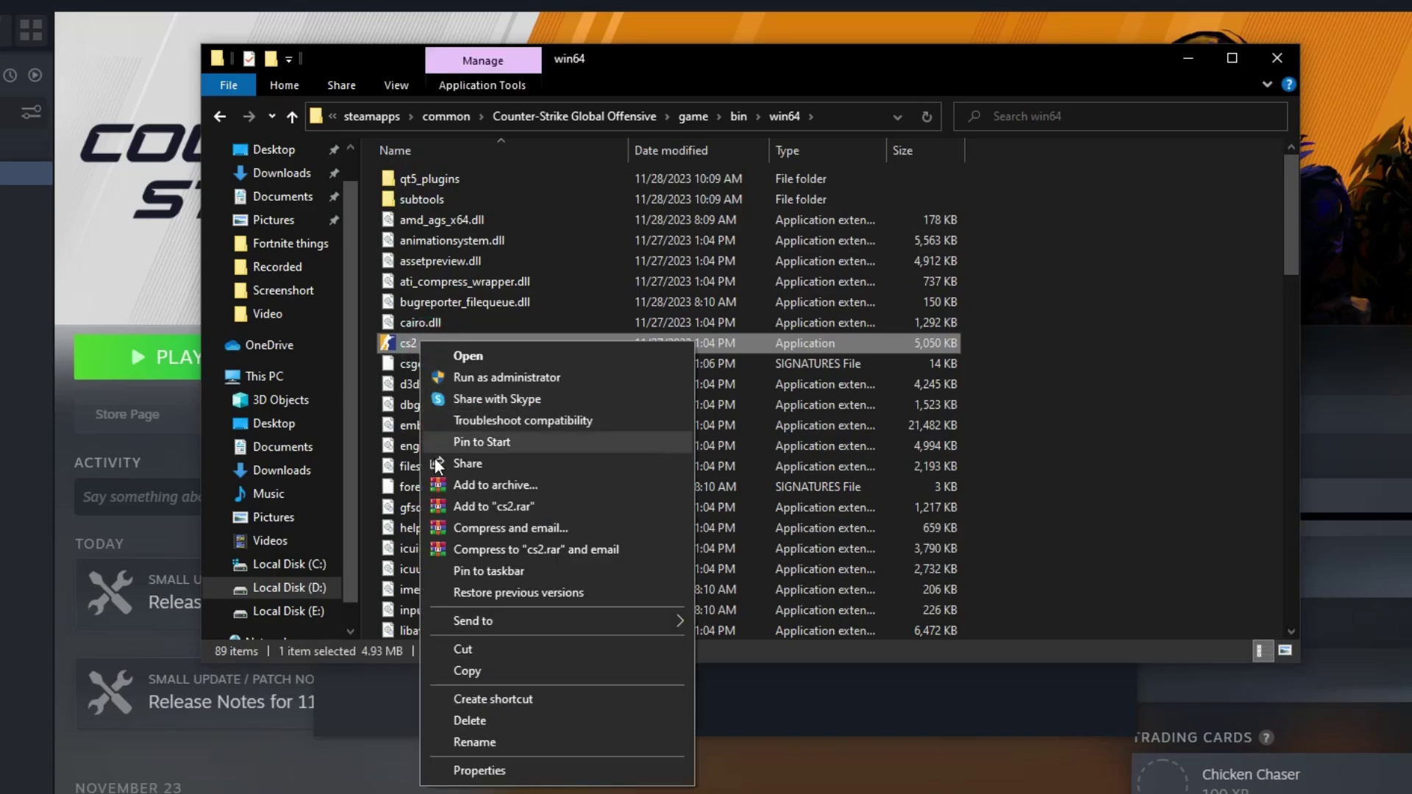
click(485, 770)
drag(554, 355, 581, 100)
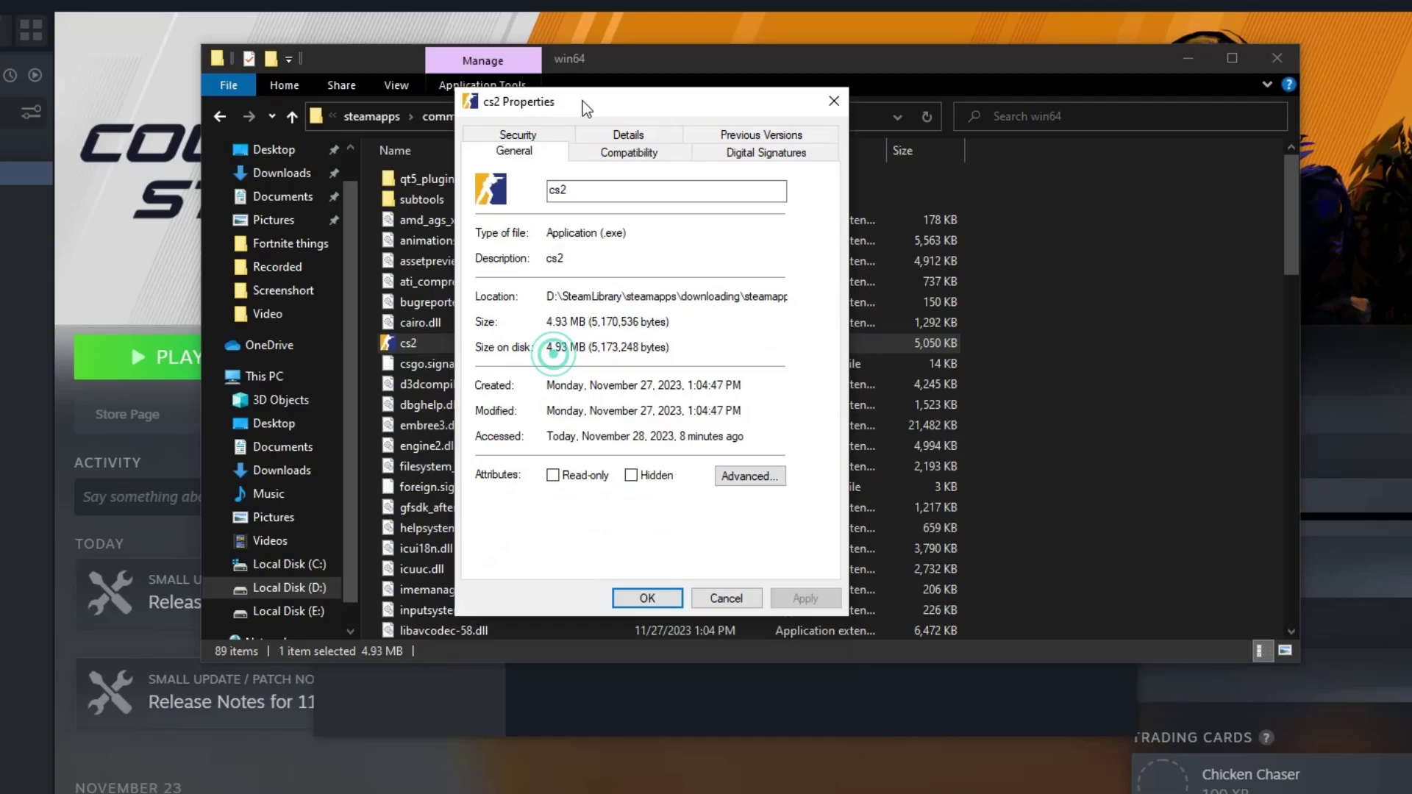
click(593, 152)
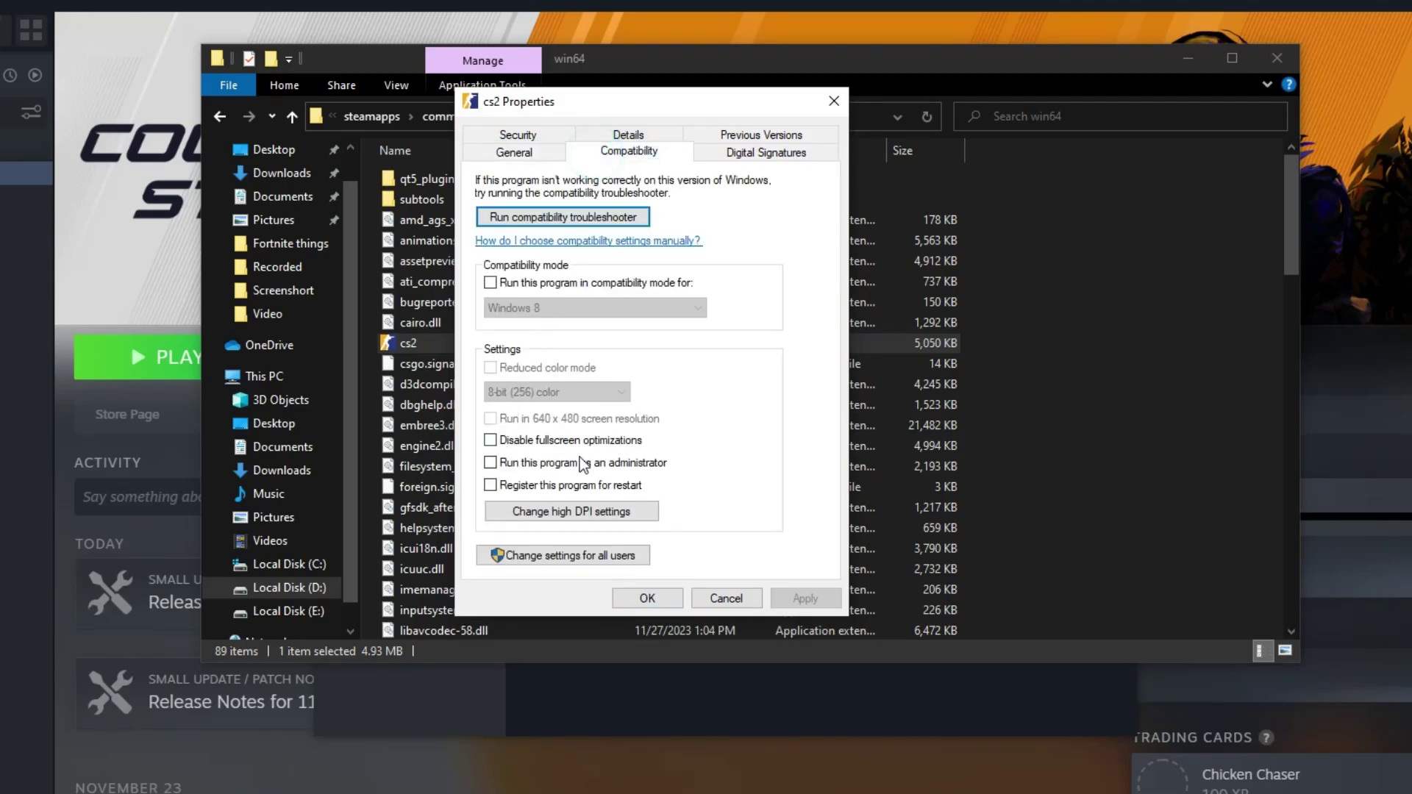
click(490, 441)
click(818, 605)
click(667, 602)
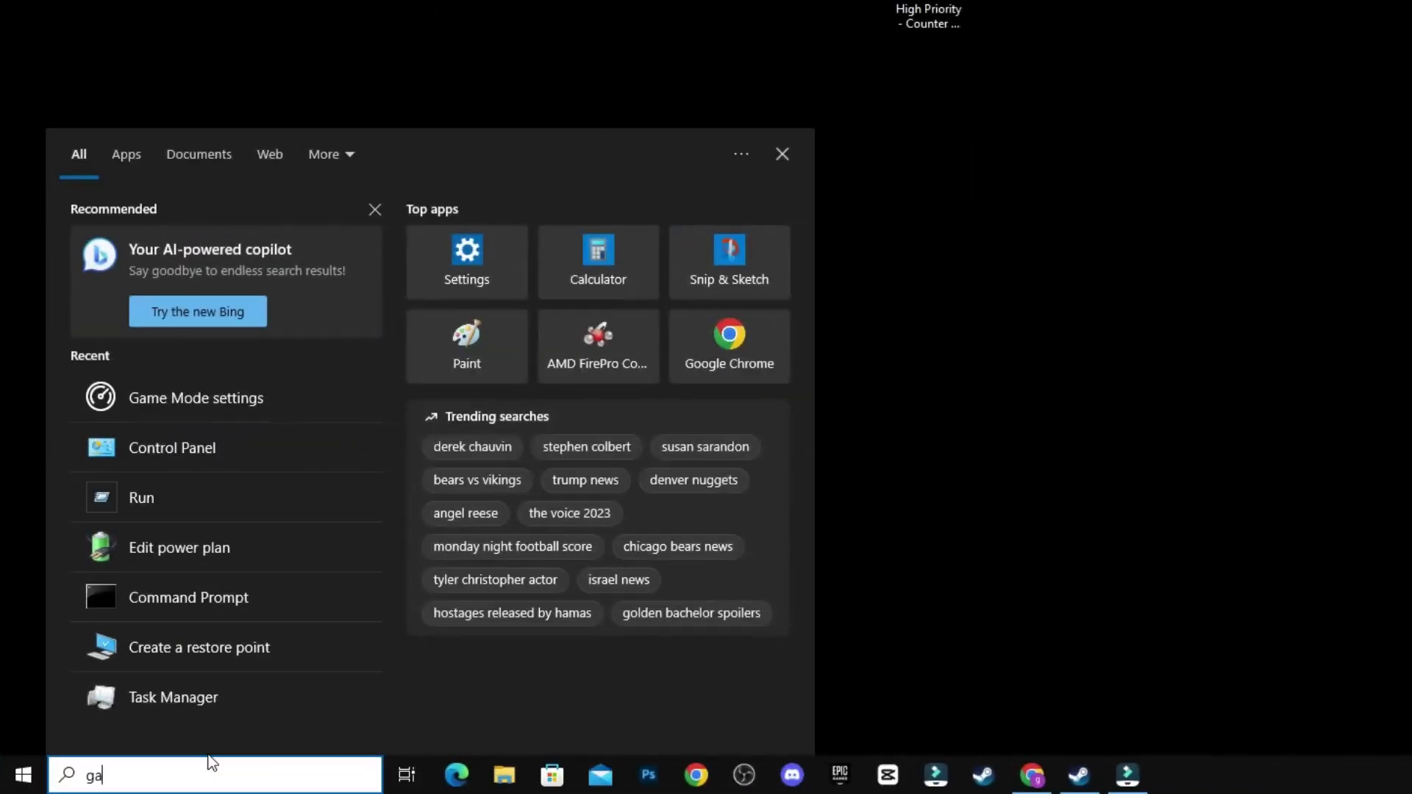
Go to the Windows Game Mode settings and make sure Game Mode is switched on
text(me)
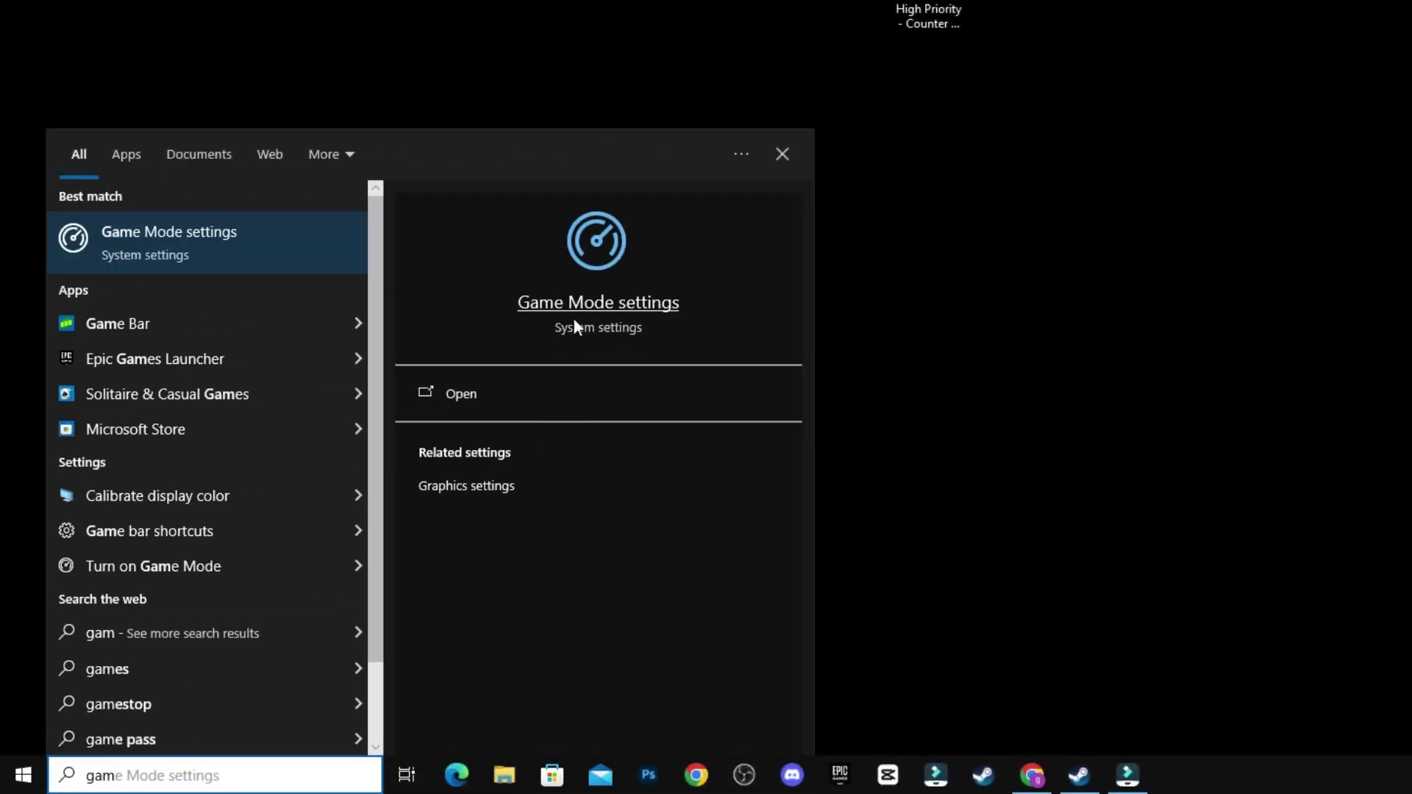
click(575, 324)
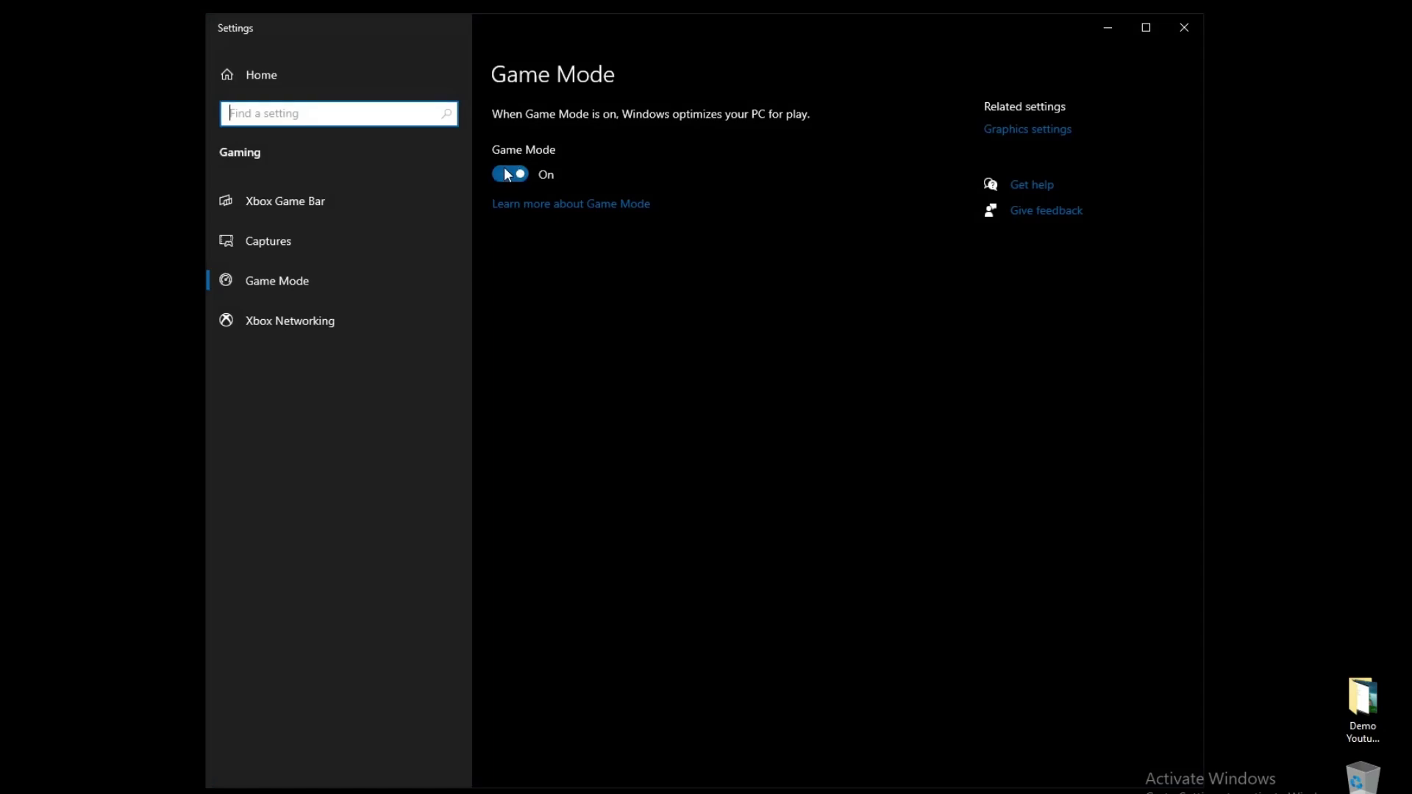
click(523, 176)
click(507, 175)
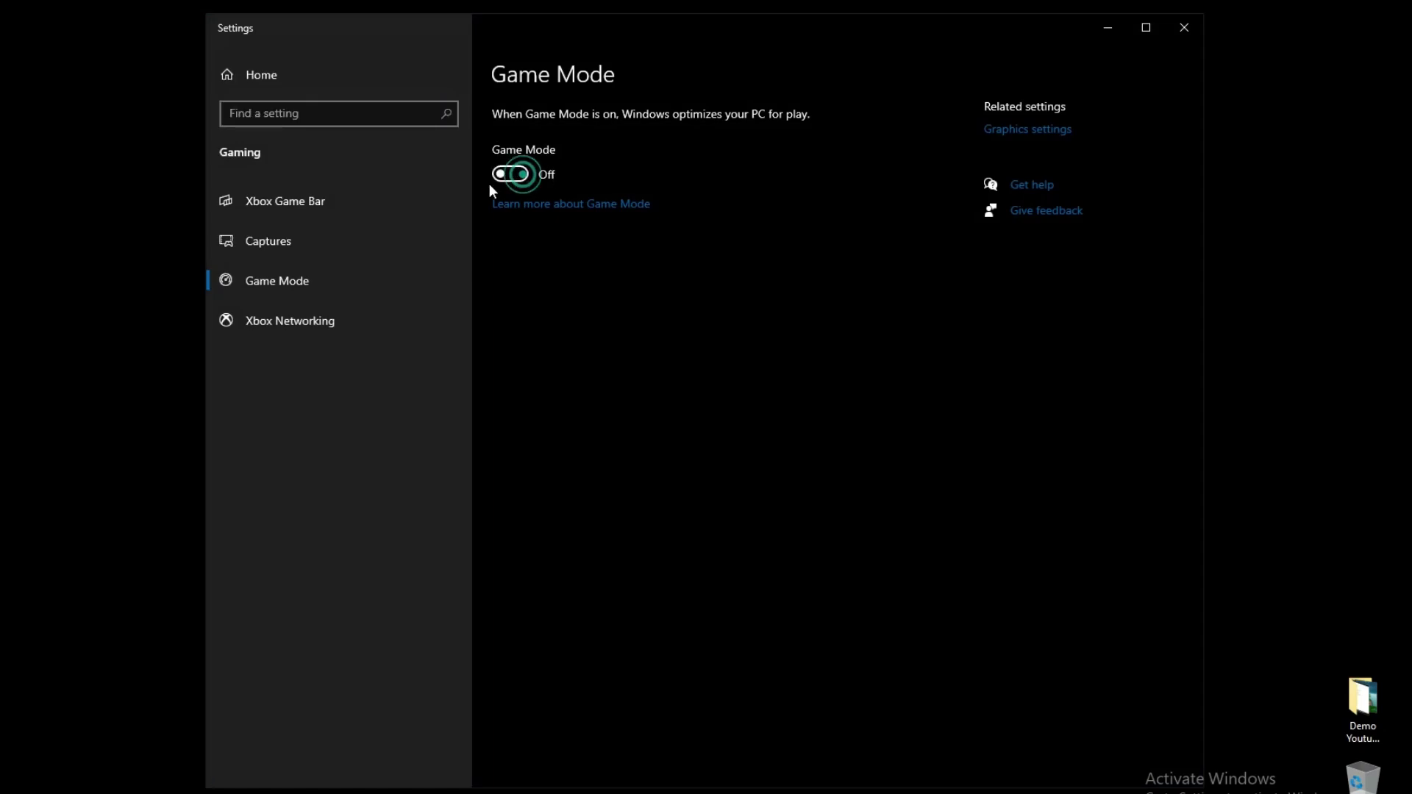
click(504, 174)
click(508, 177)
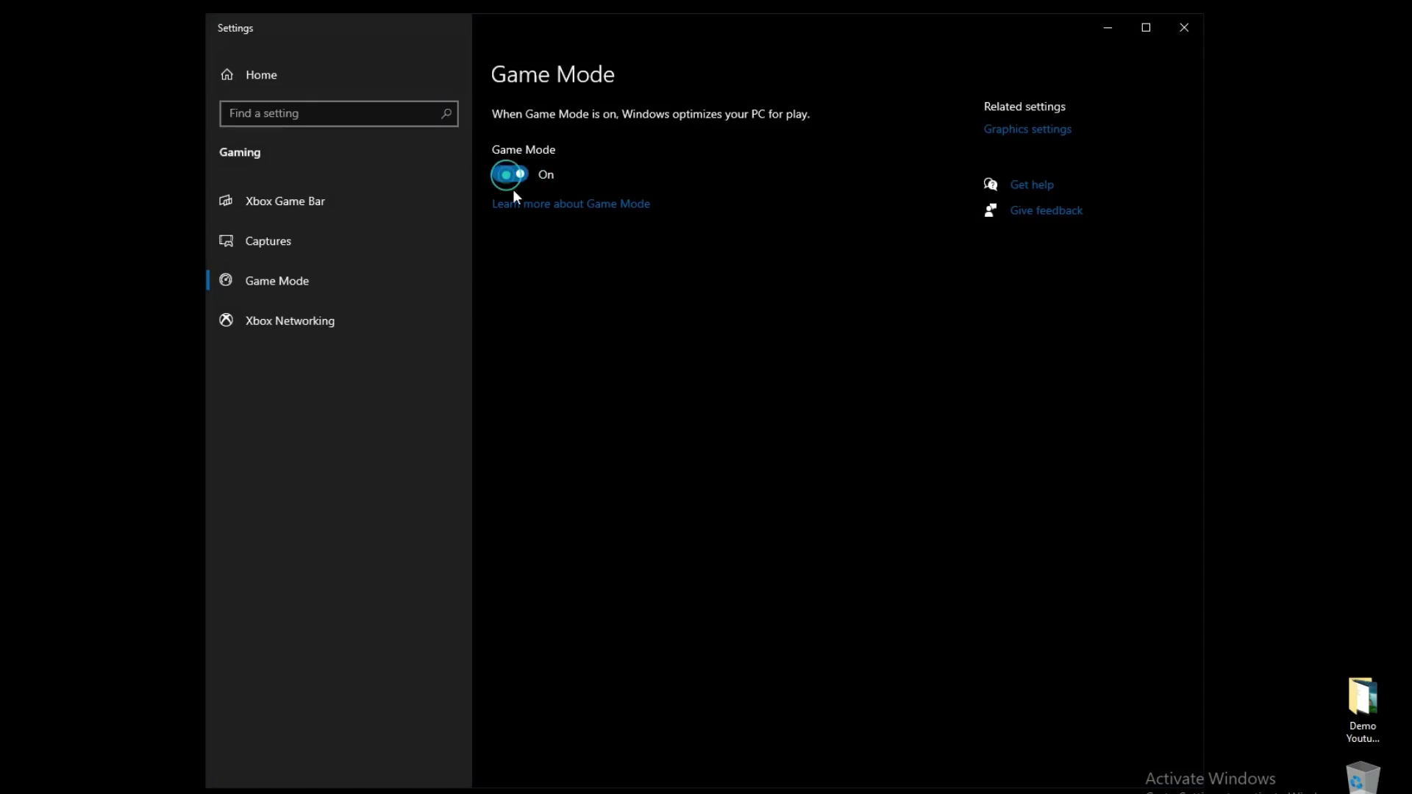
Add the cs2 application from the win64 folder to the graphics performance preferences and save it as High performance
click(1019, 144)
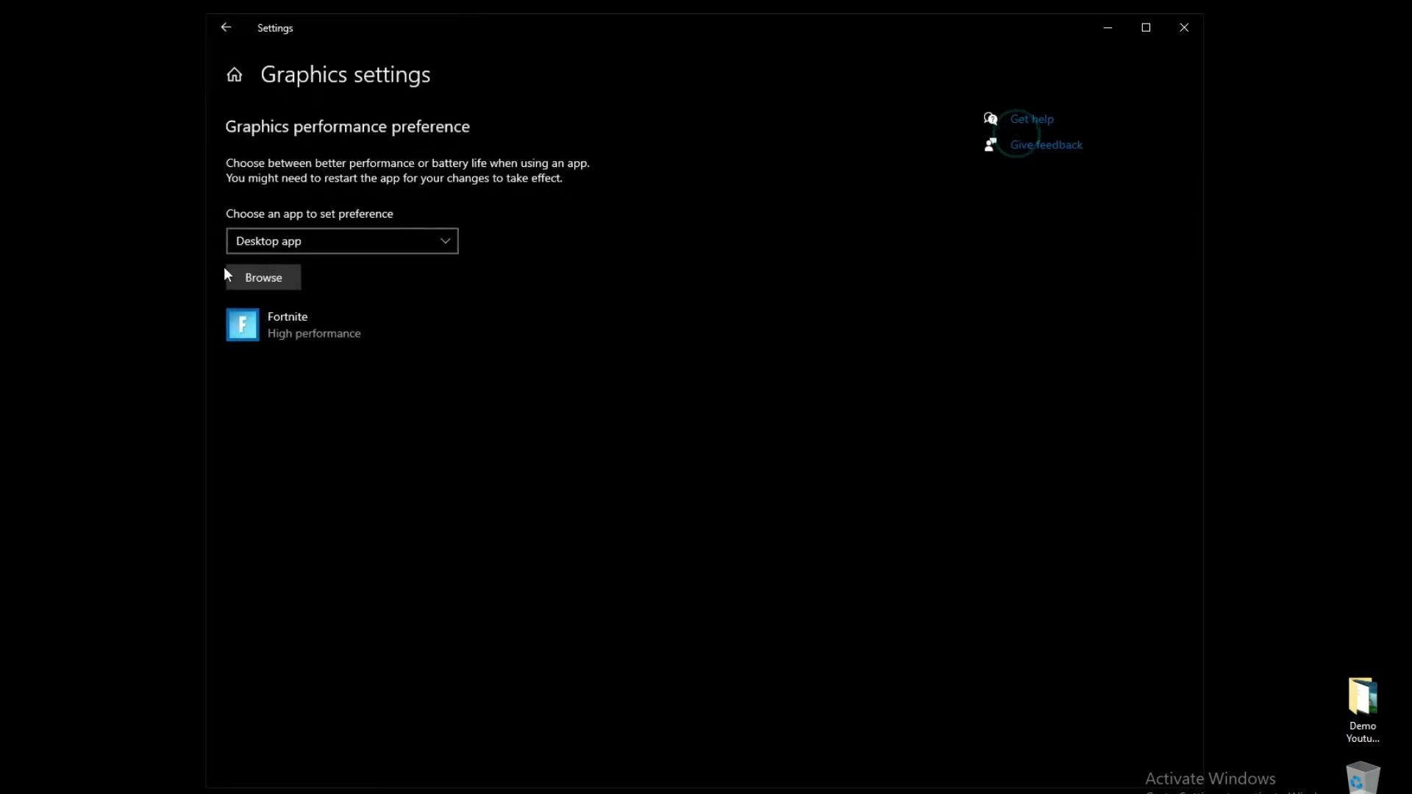
click(249, 277)
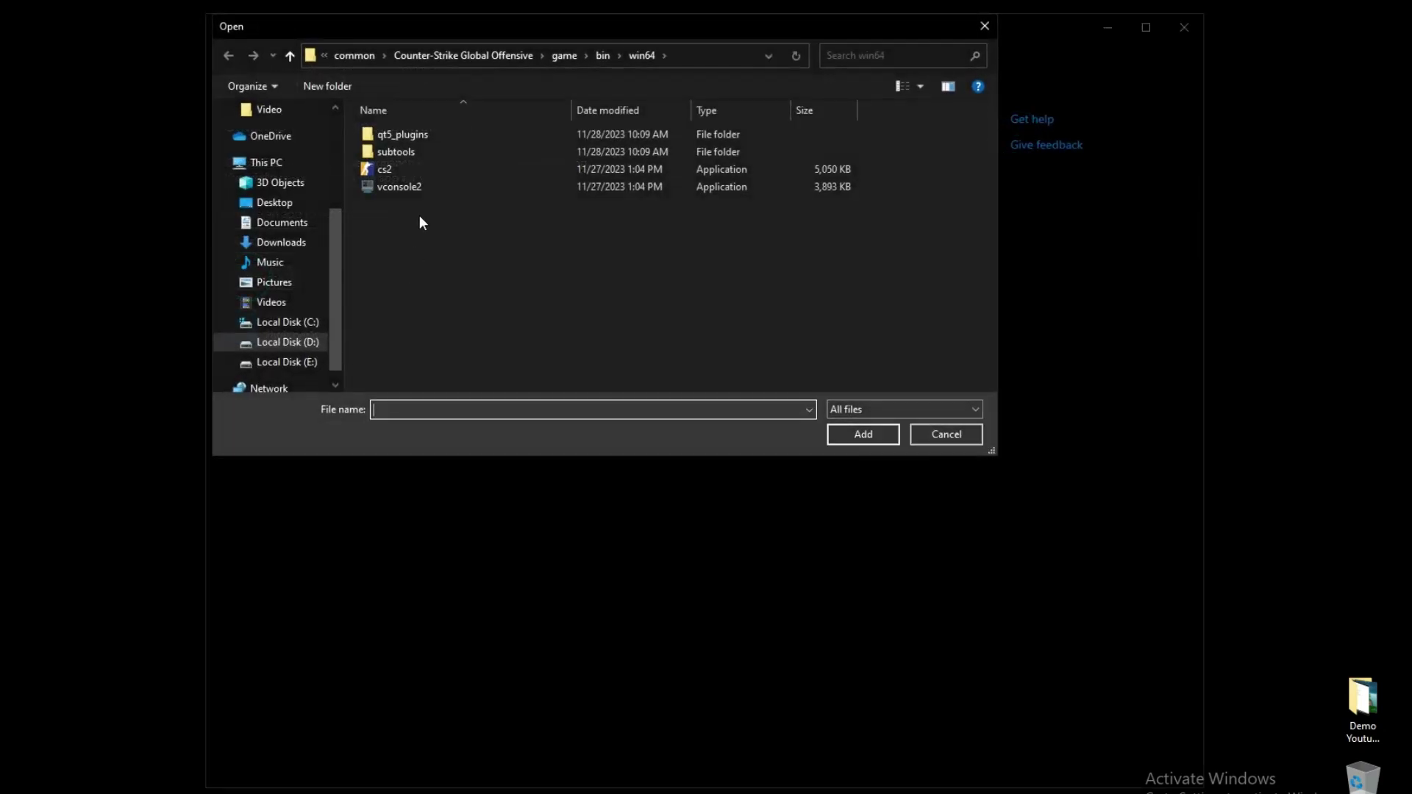
click(383, 165)
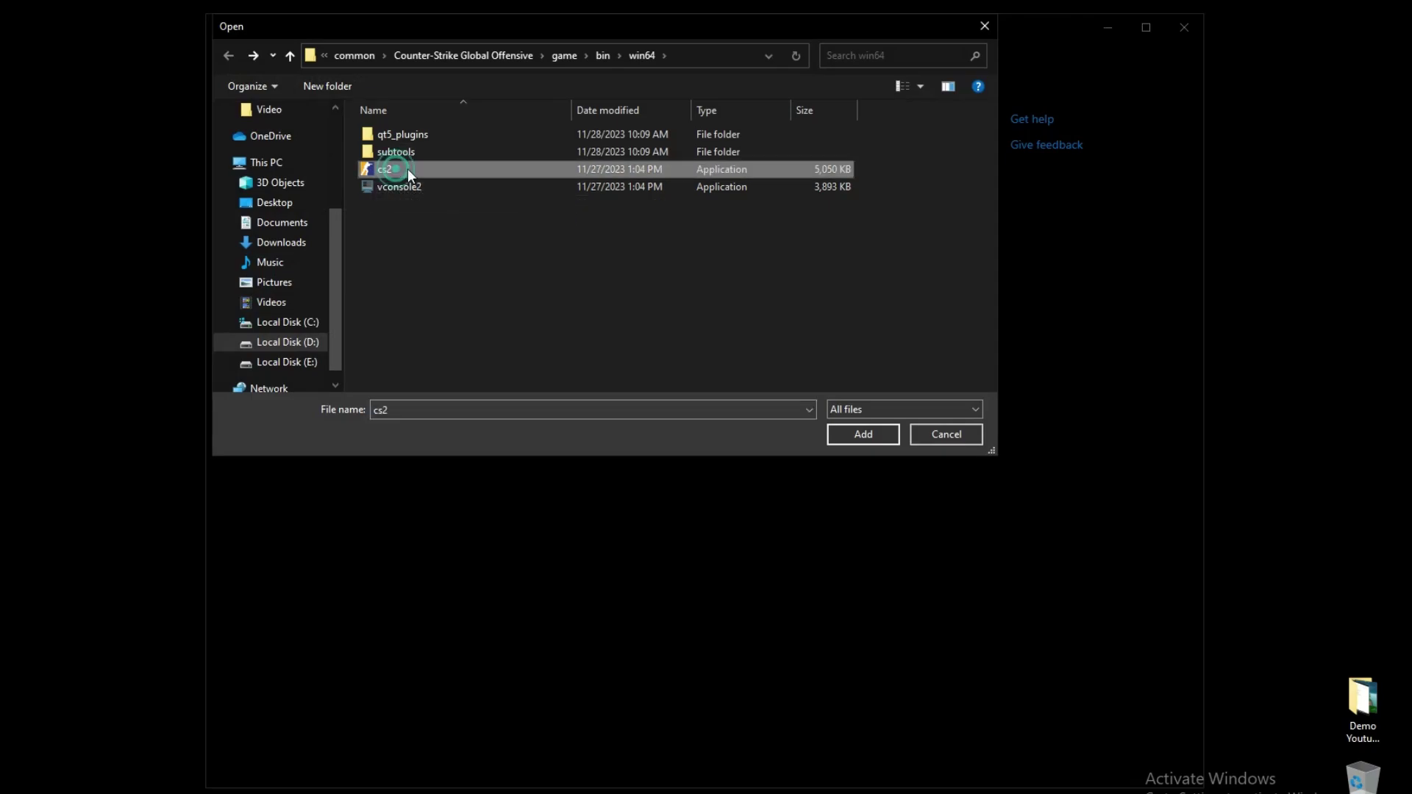
click(863, 435)
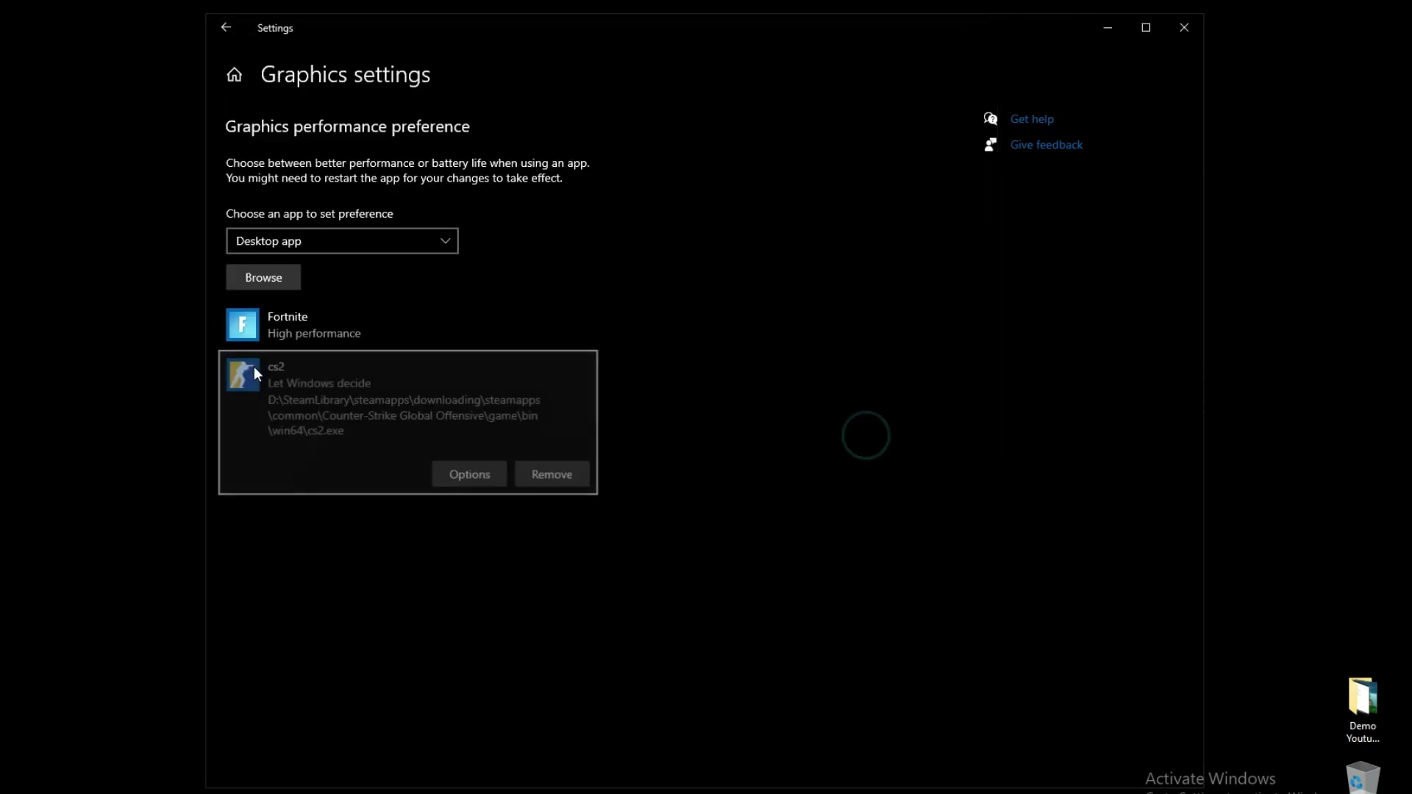
click(470, 476)
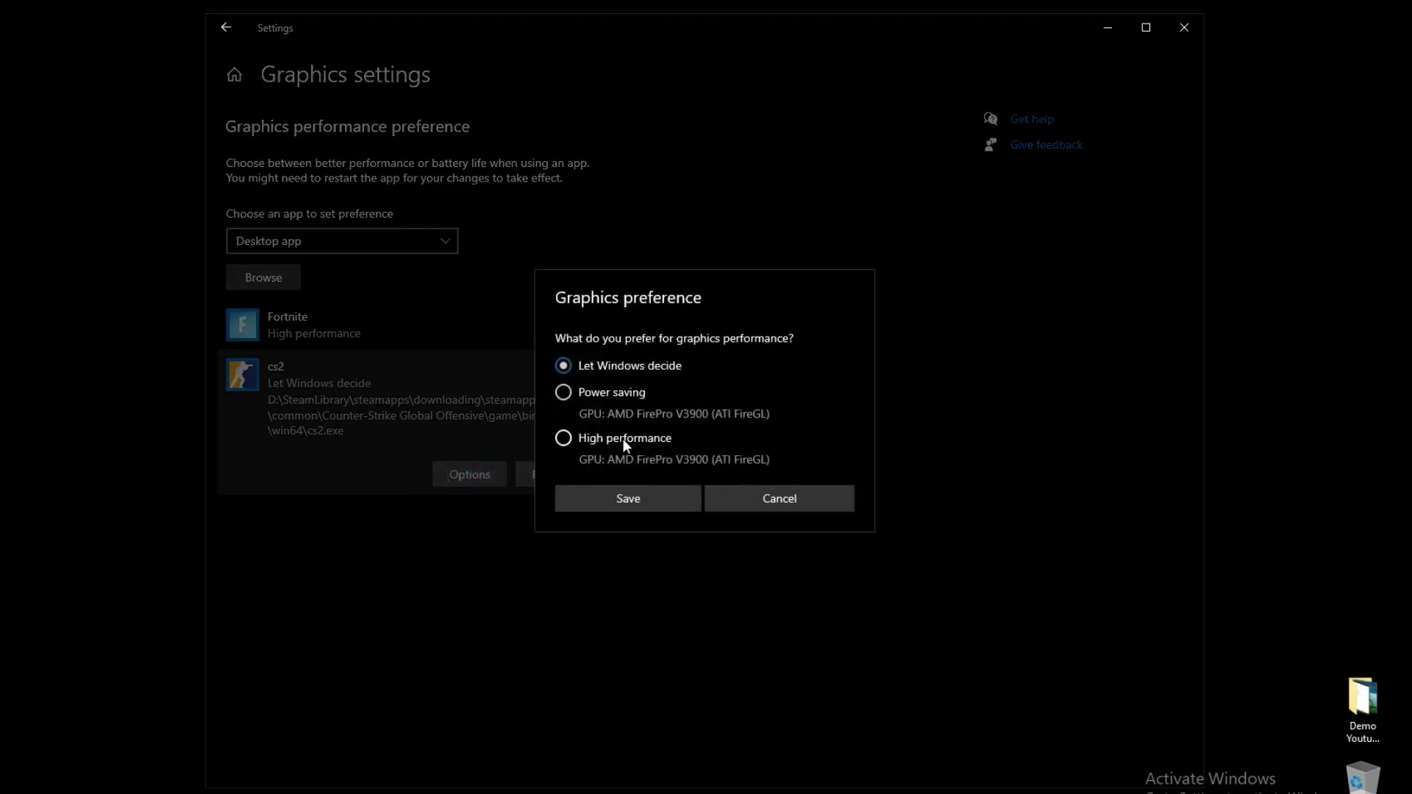
click(623, 494)
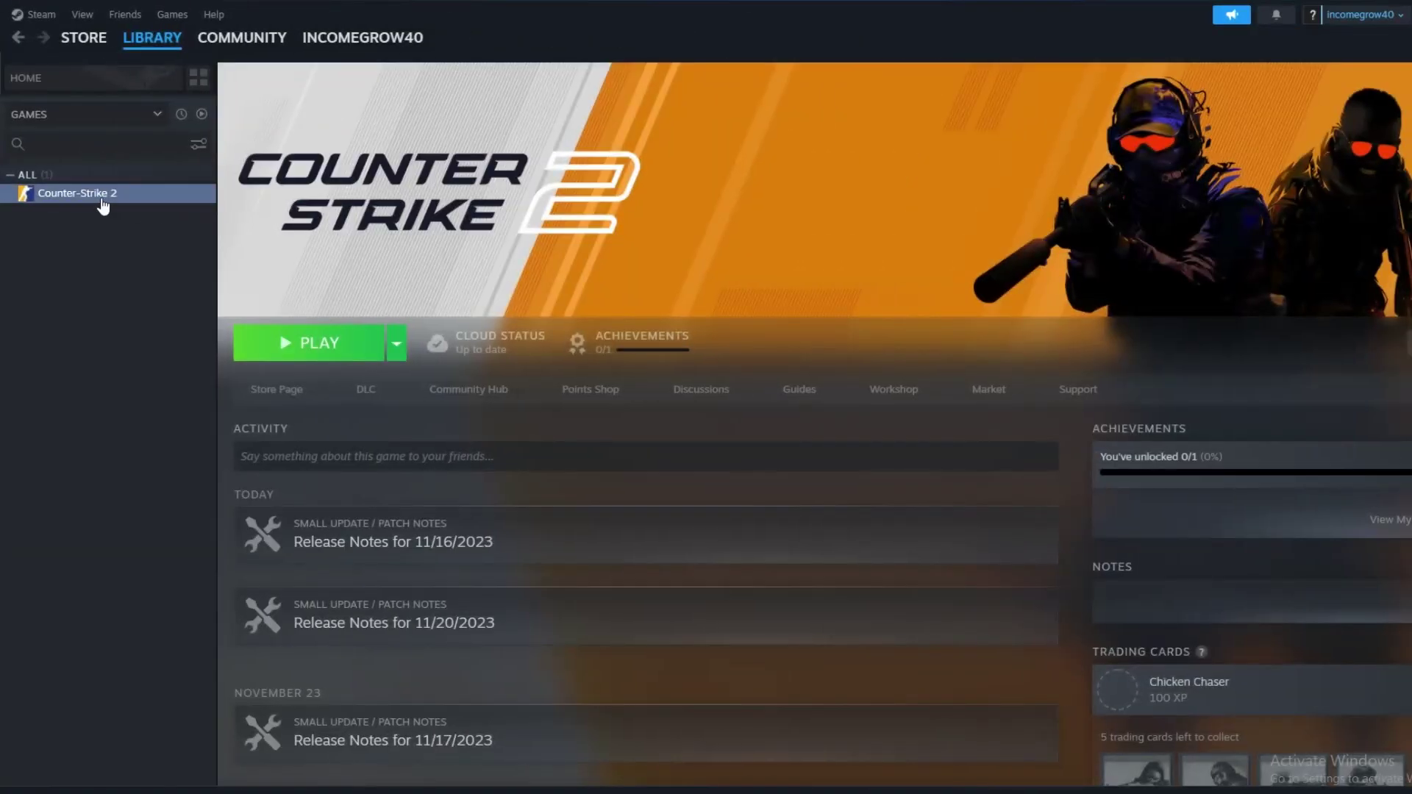
Switch to Steam and paste the copied code into the launch options of Counter-Strike 2's properties
right_click(99, 193)
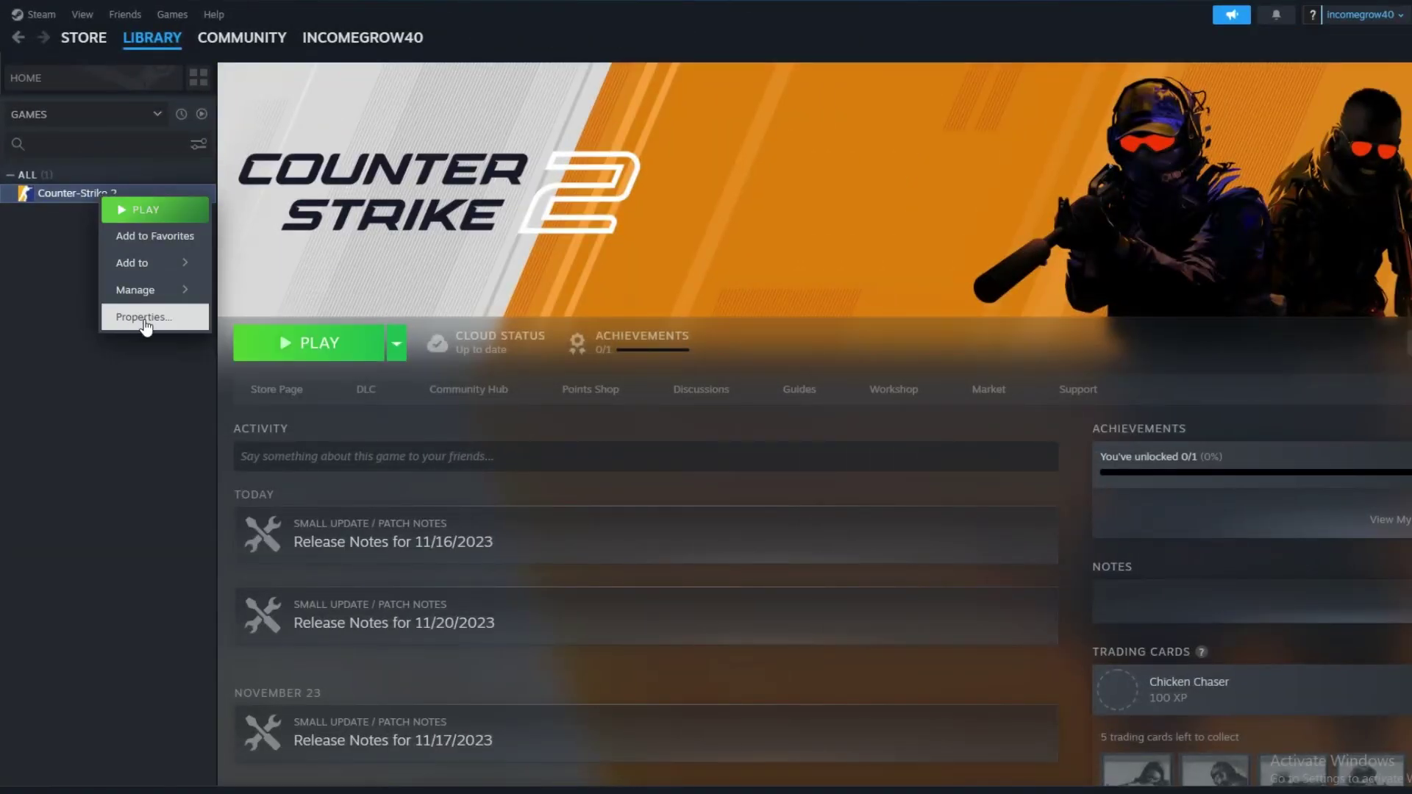
click(136, 316)
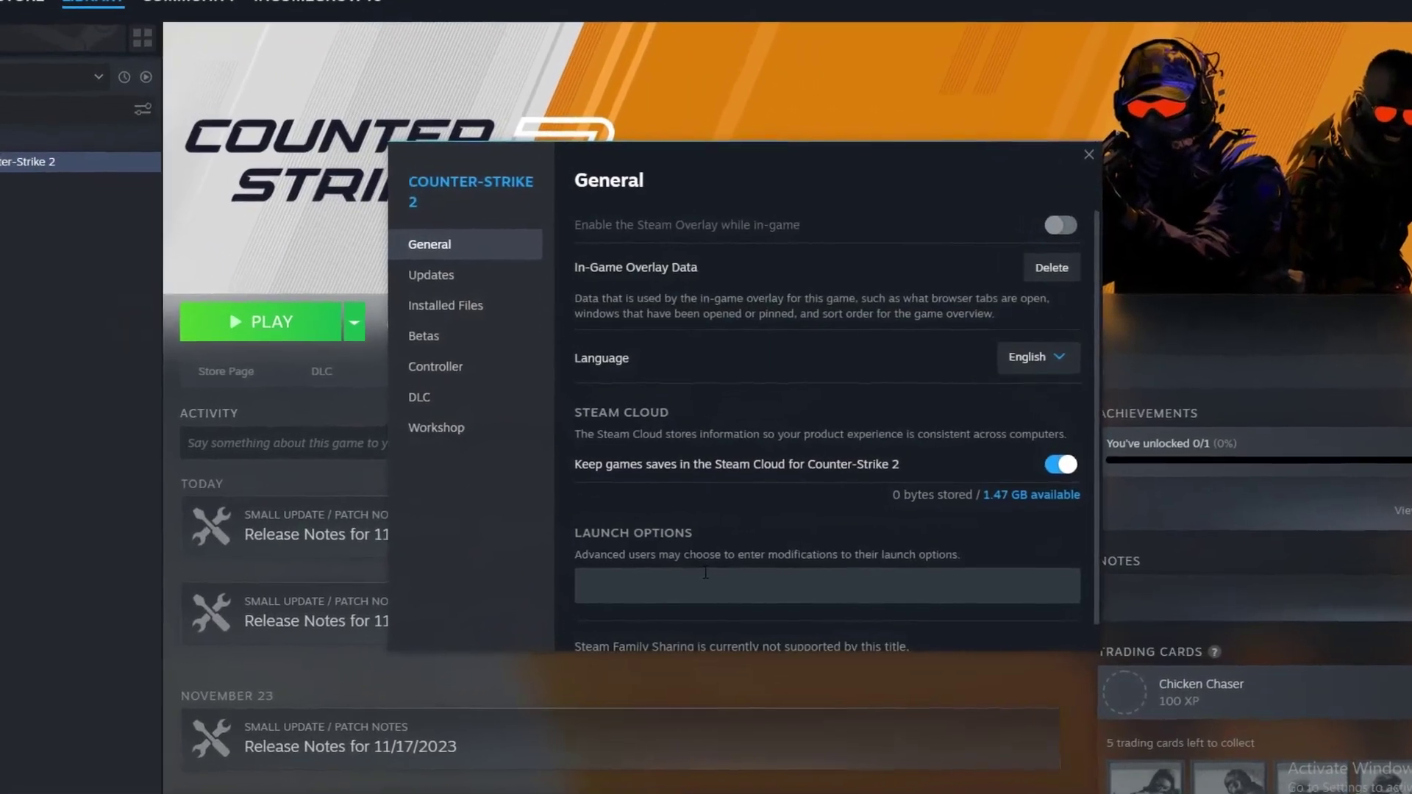
click(687, 588)
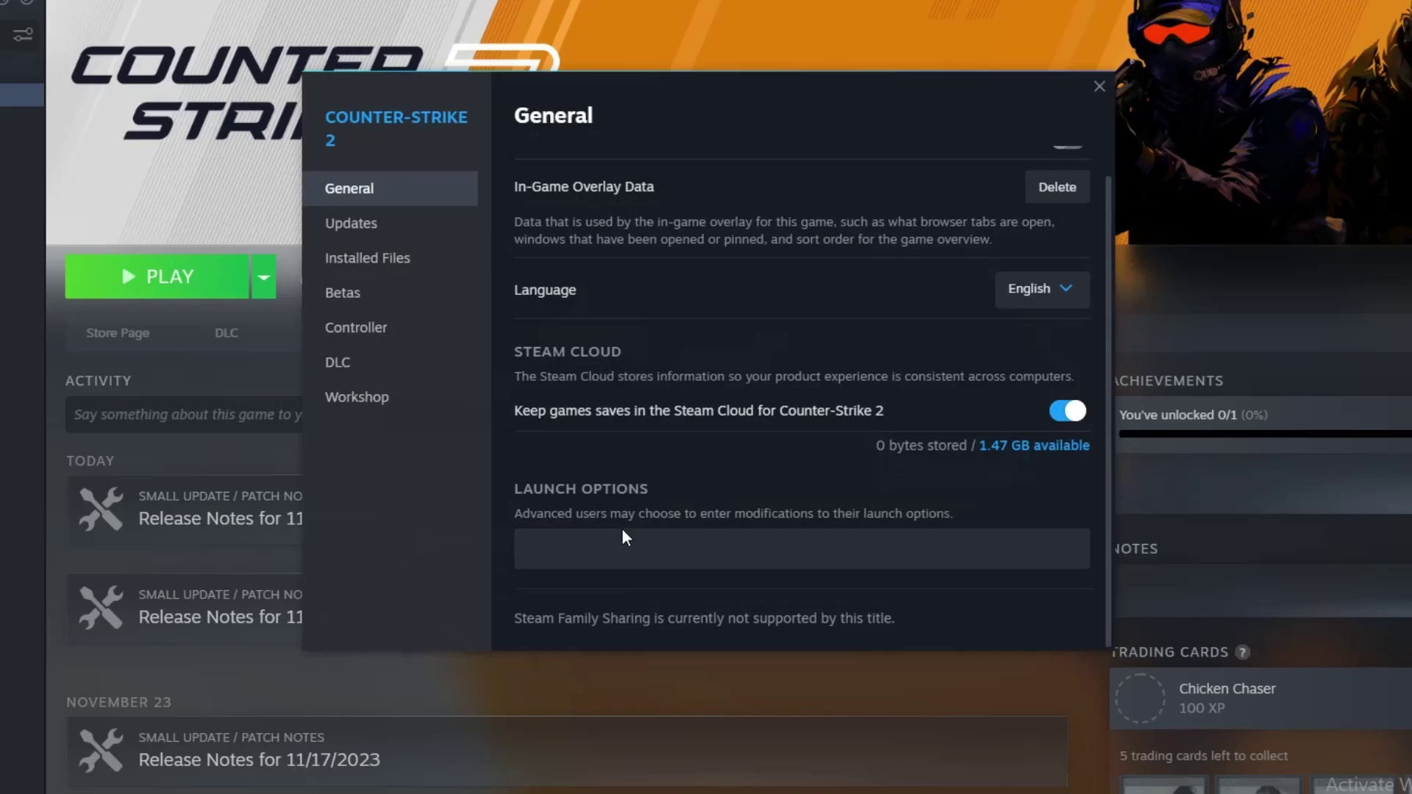
right_click(547, 558)
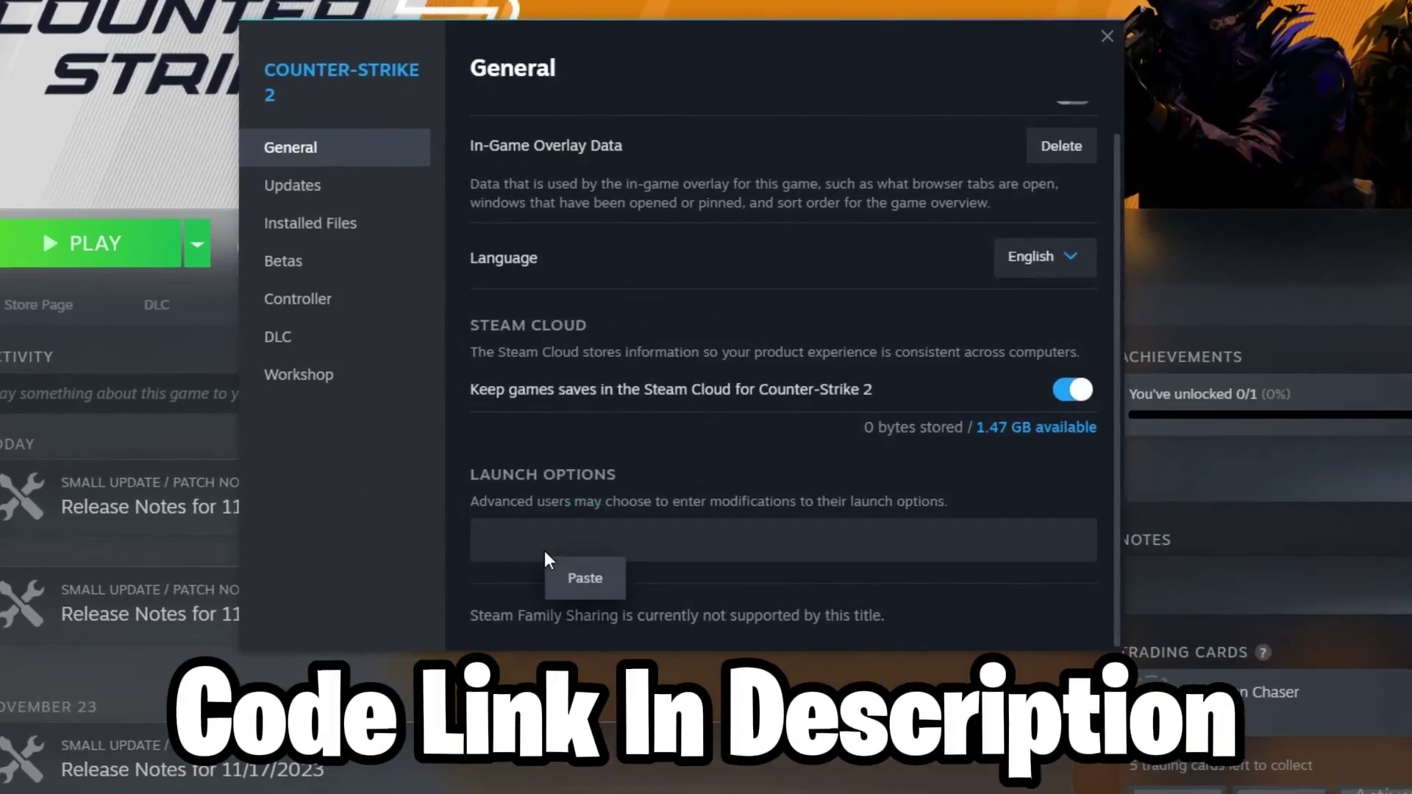
click(592, 576)
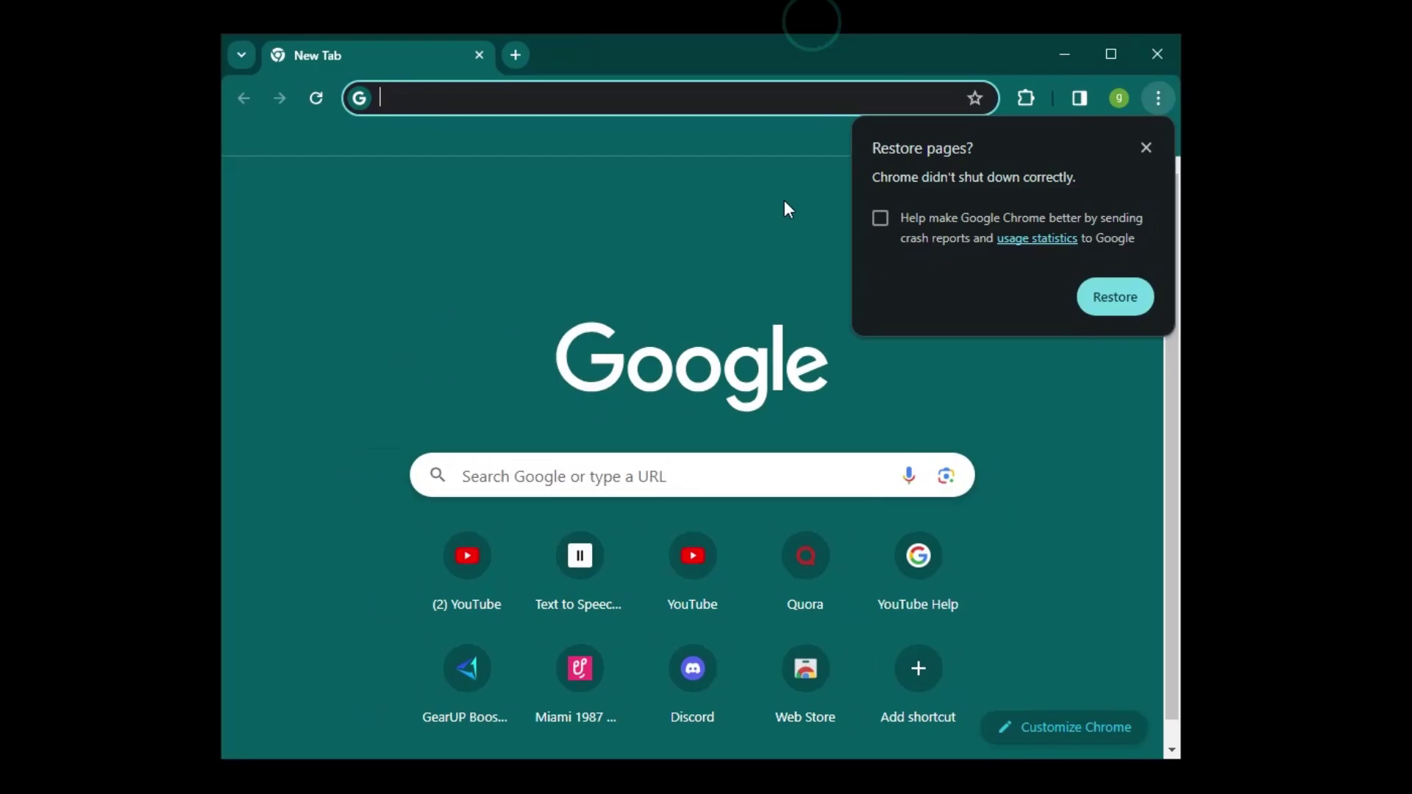
In Chrome's system settings, turn off continuing to run background apps when Google Chrome is closed
click(1158, 98)
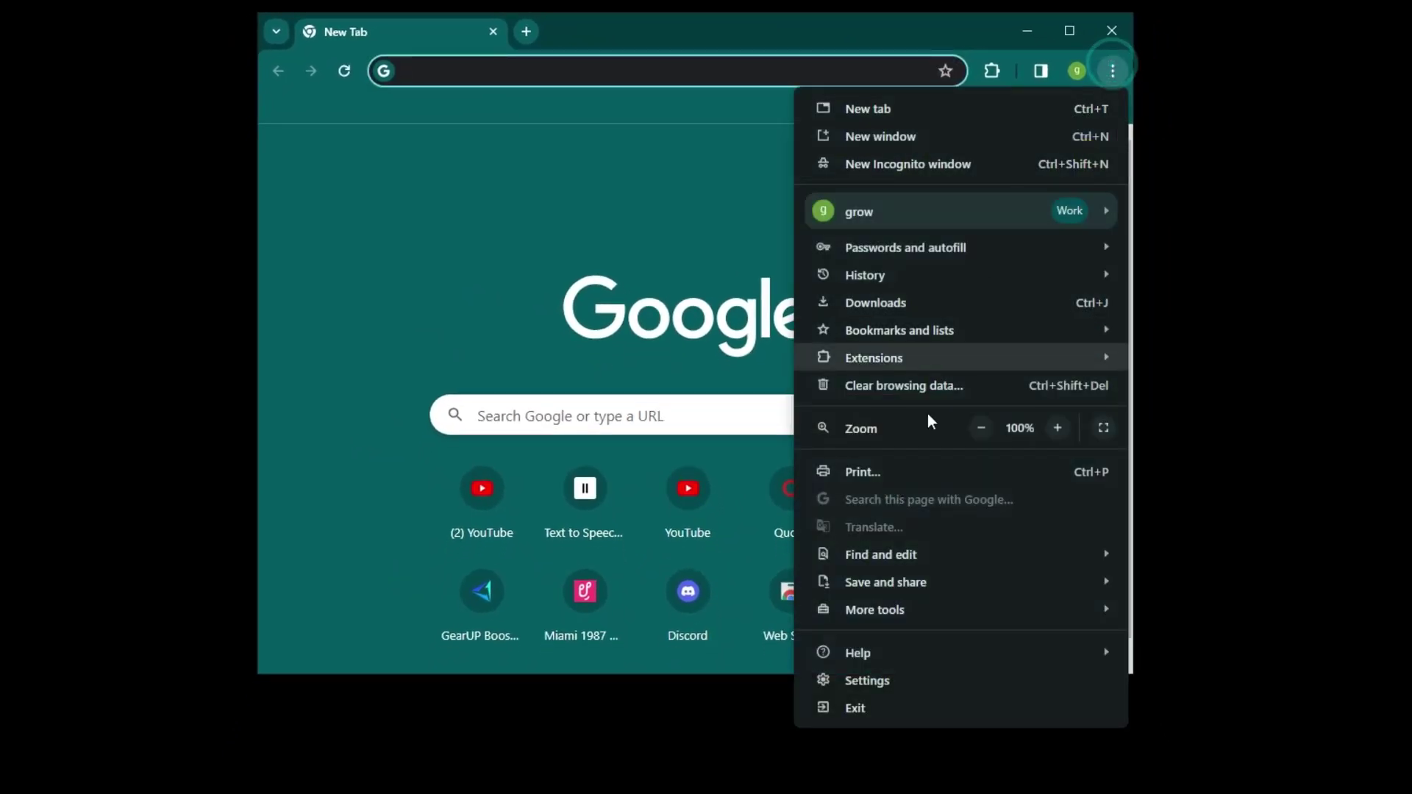
click(851, 678)
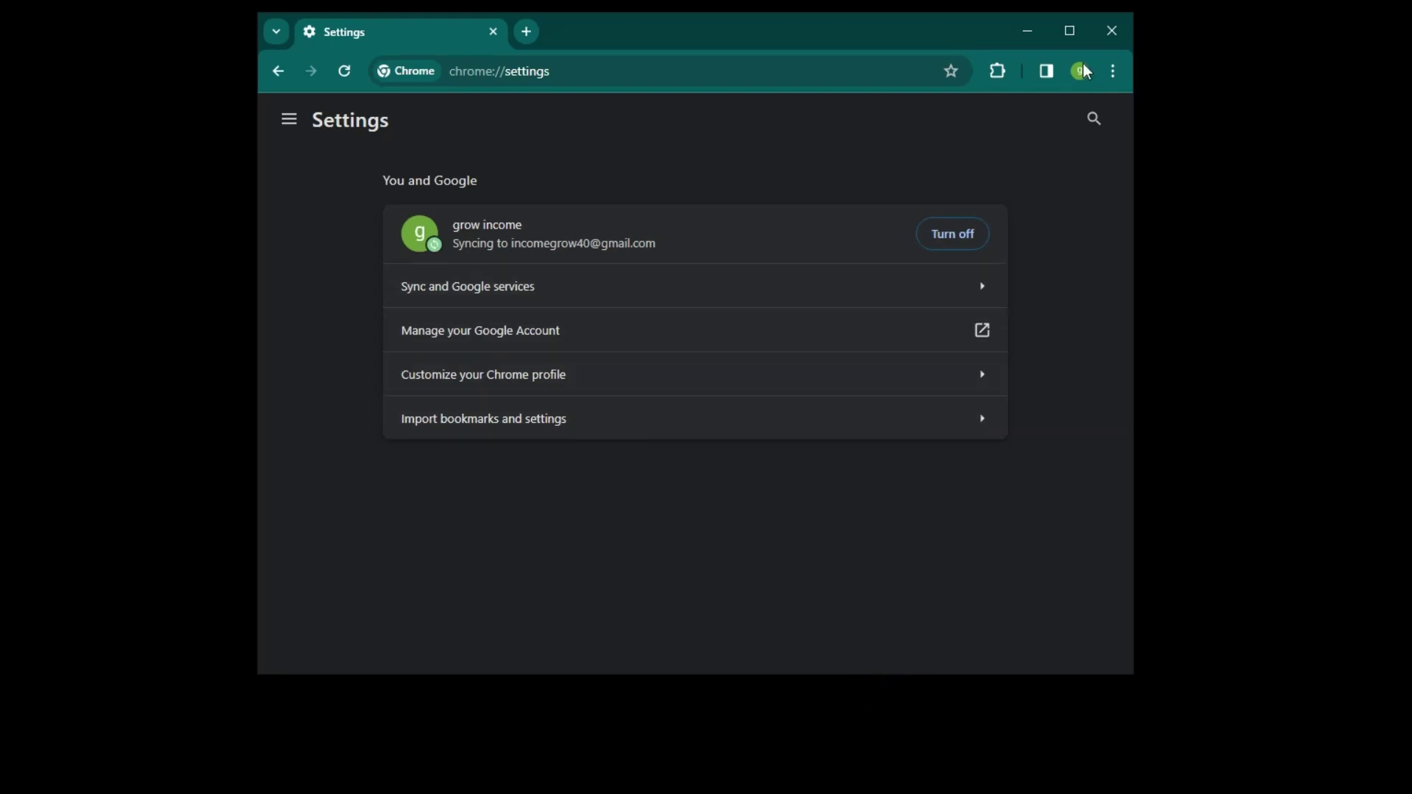
click(1070, 30)
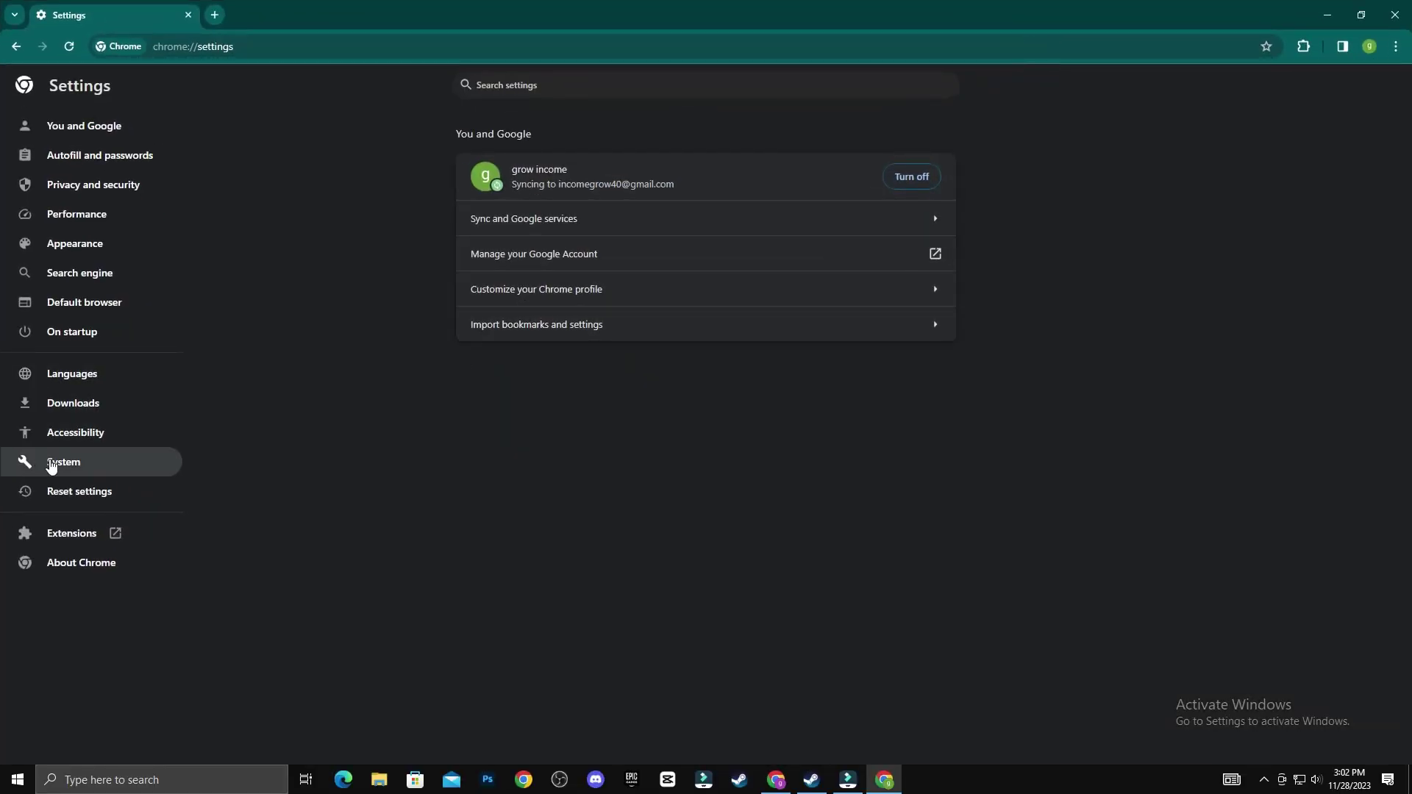
click(52, 475)
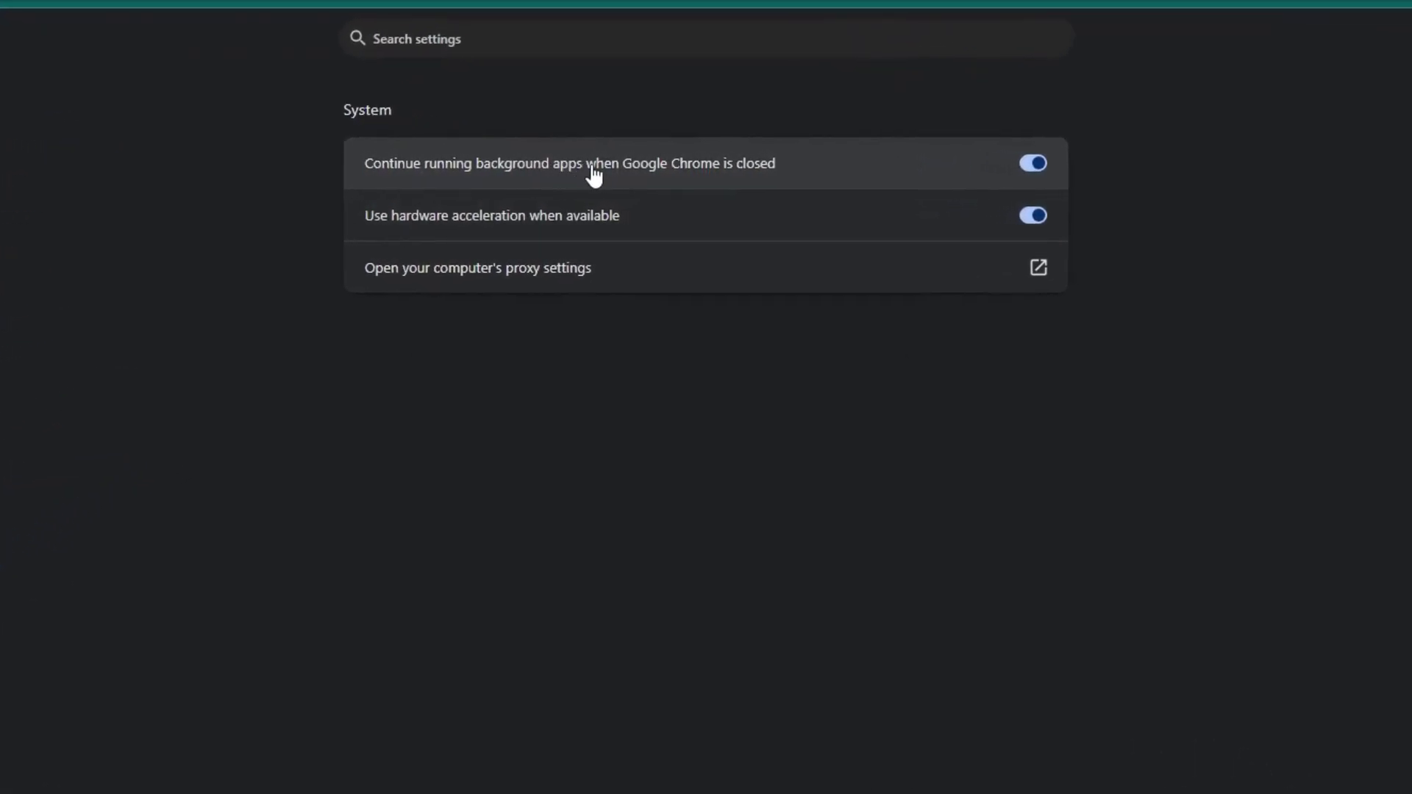
click(1026, 165)
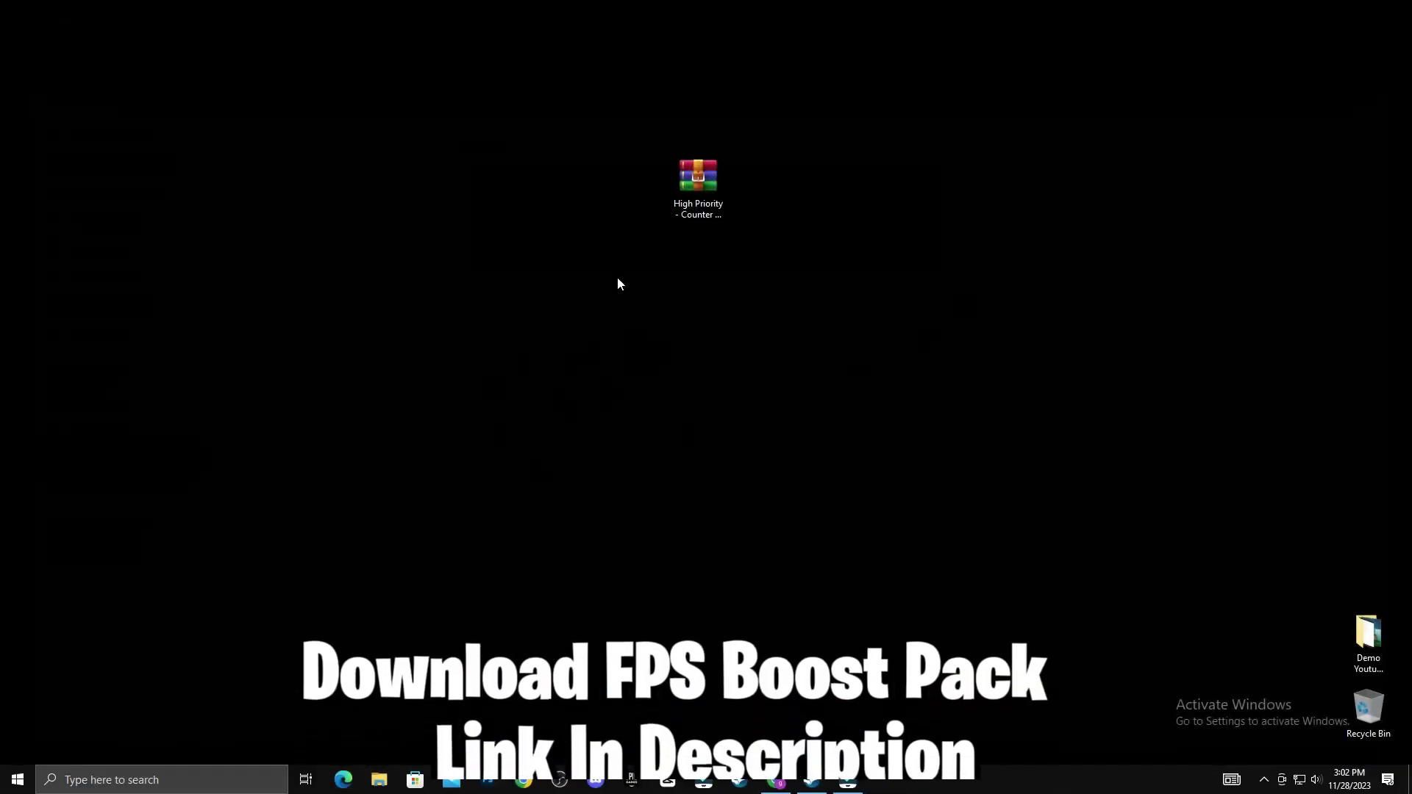
Extract the "High Priority - Counter Strike 2" archive onto the desktop and move the two extracted registry files next to it
drag(609, 135, 840, 281)
drag(608, 137, 778, 267)
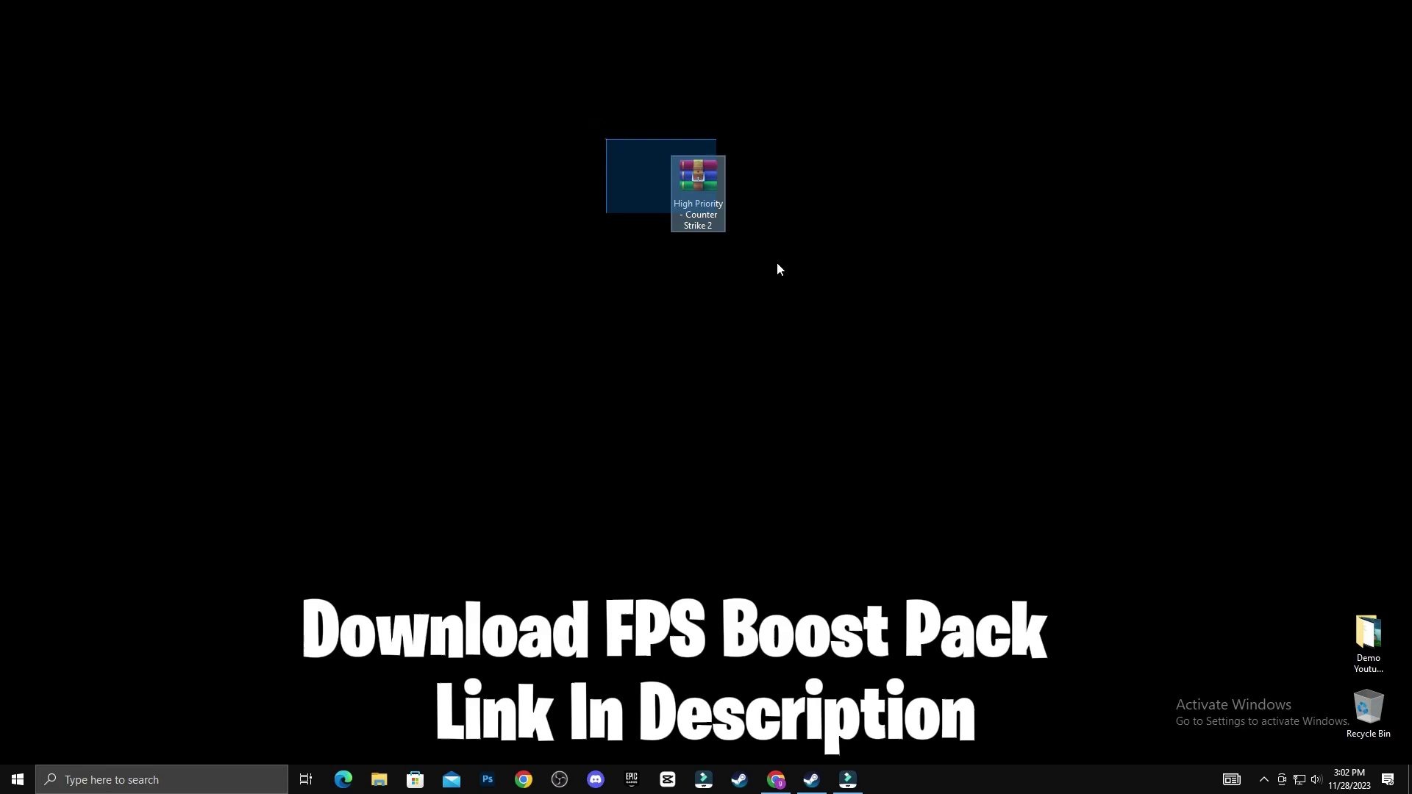
drag(590, 135, 689, 233)
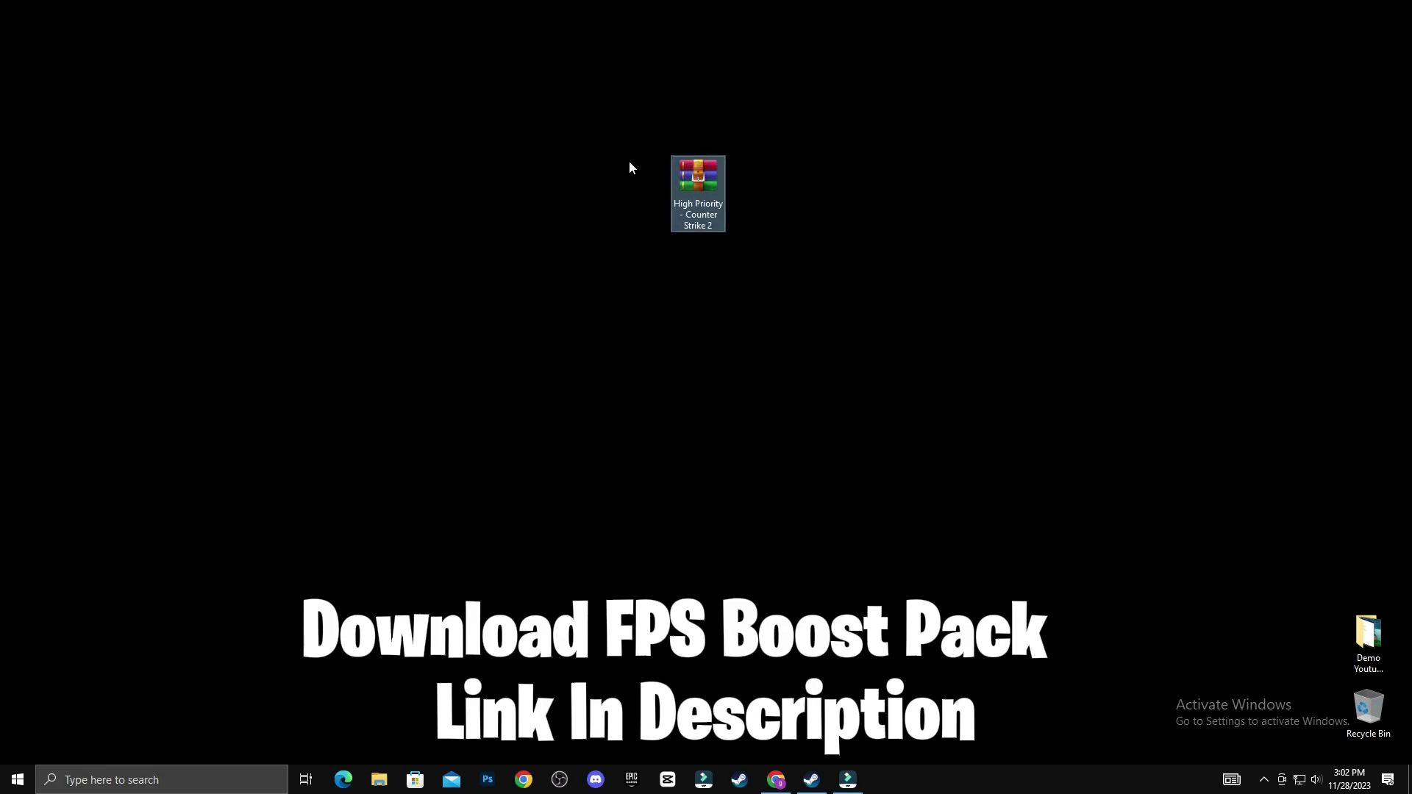
drag(608, 145, 677, 195)
right_click(677, 197)
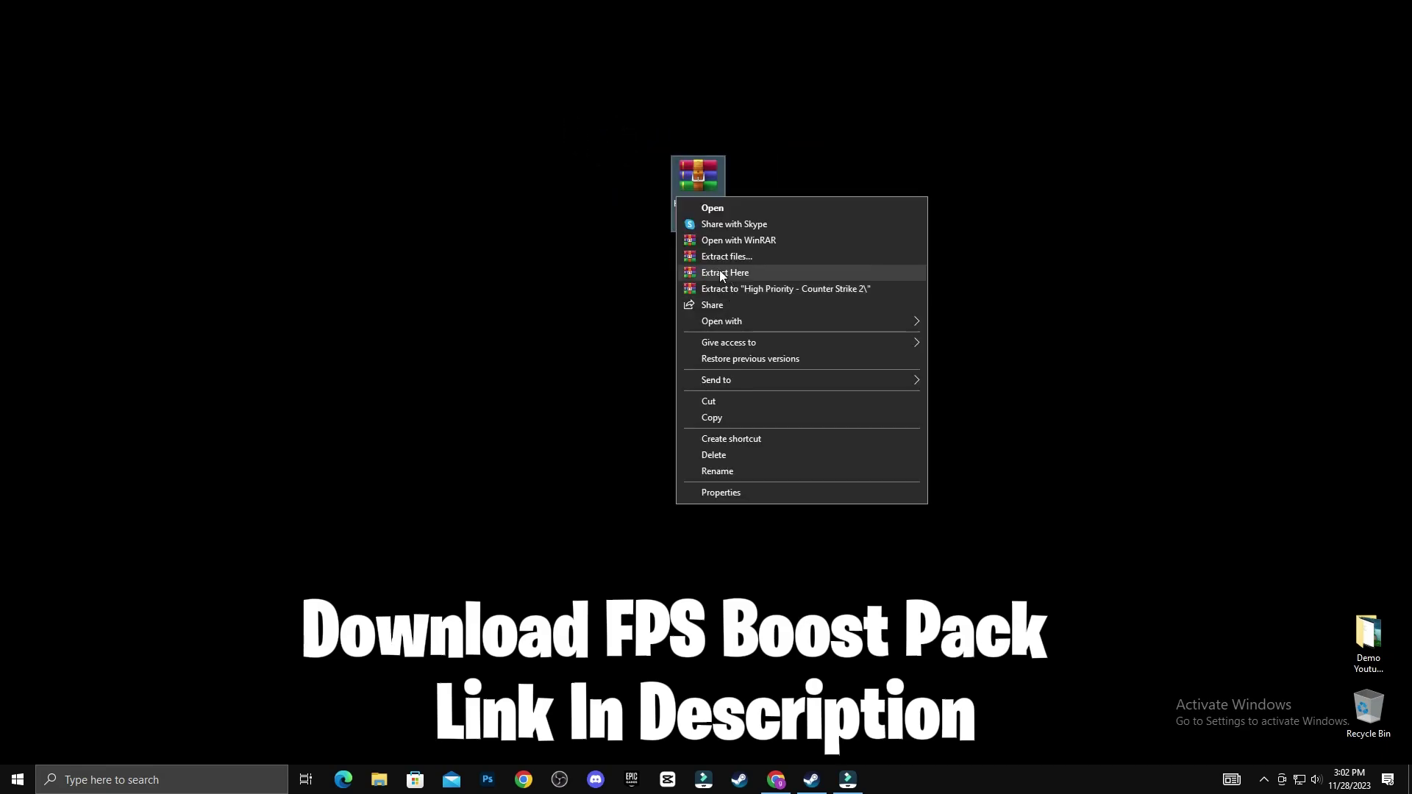
click(717, 273)
drag(66, 38, 3, 177)
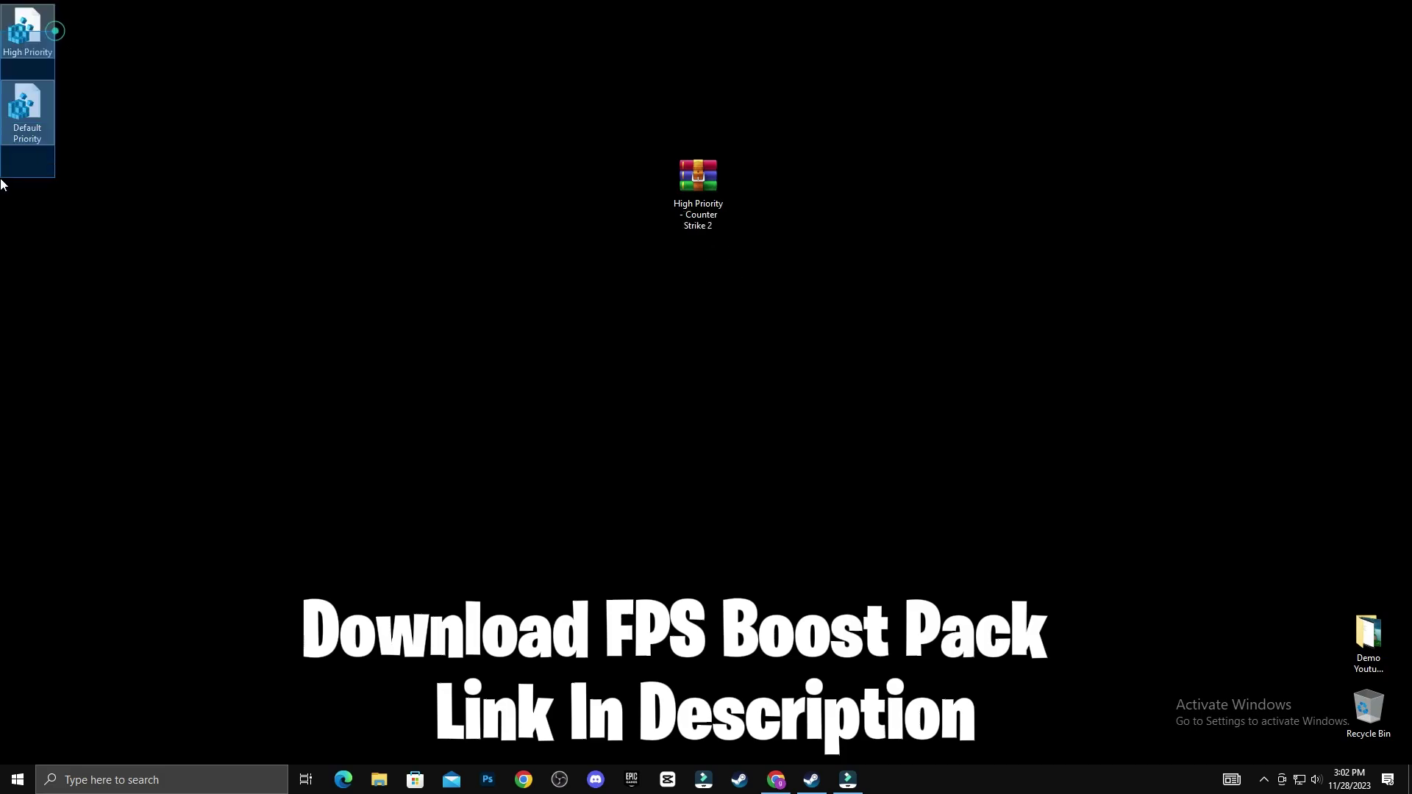
drag(27, 29, 648, 188)
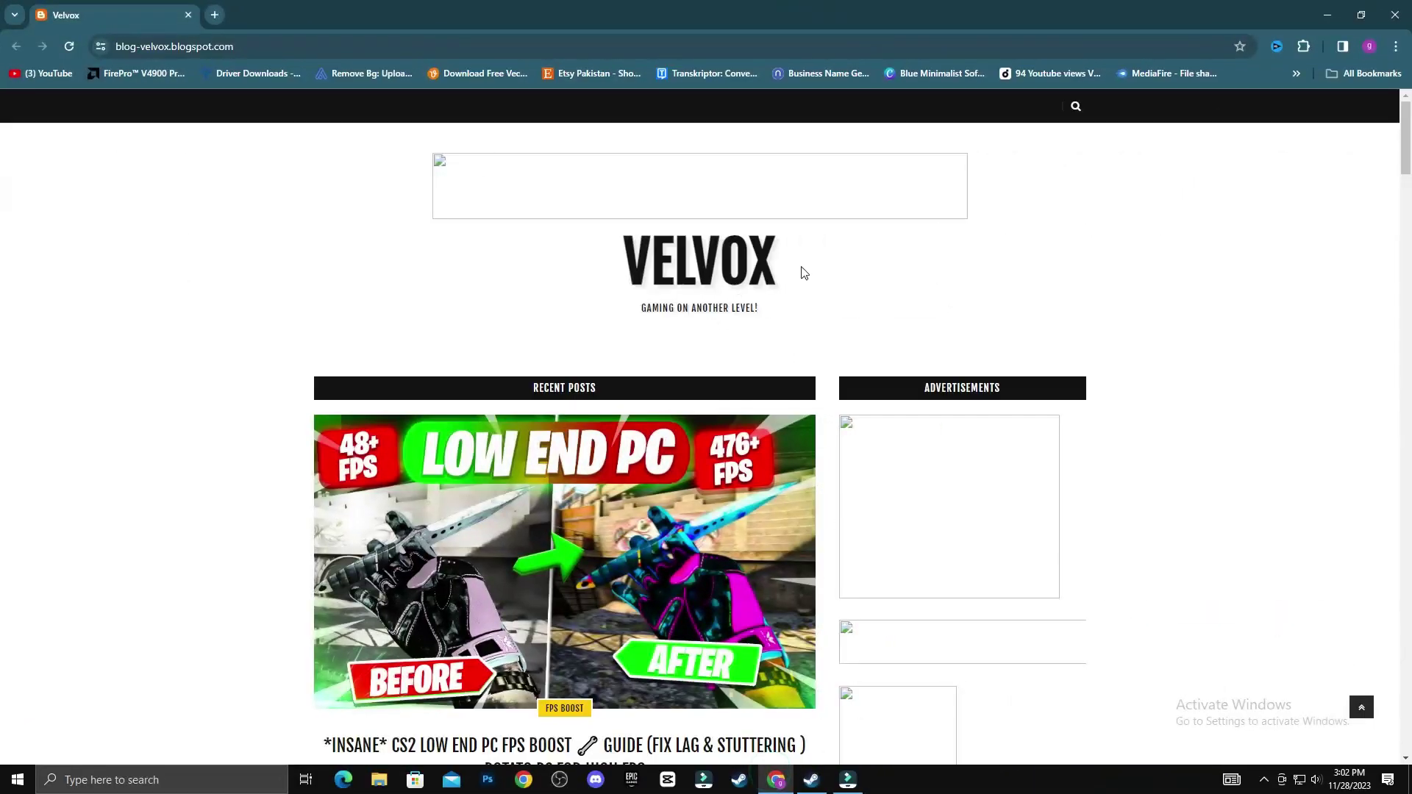
In Chrome, open the CS2 low end PC FPS boost guide on the Velvox blog and examine its download instructions
double_click(809, 265)
click(814, 261)
double_click(708, 247)
click(825, 252)
scroll(381, 371, down, 2)
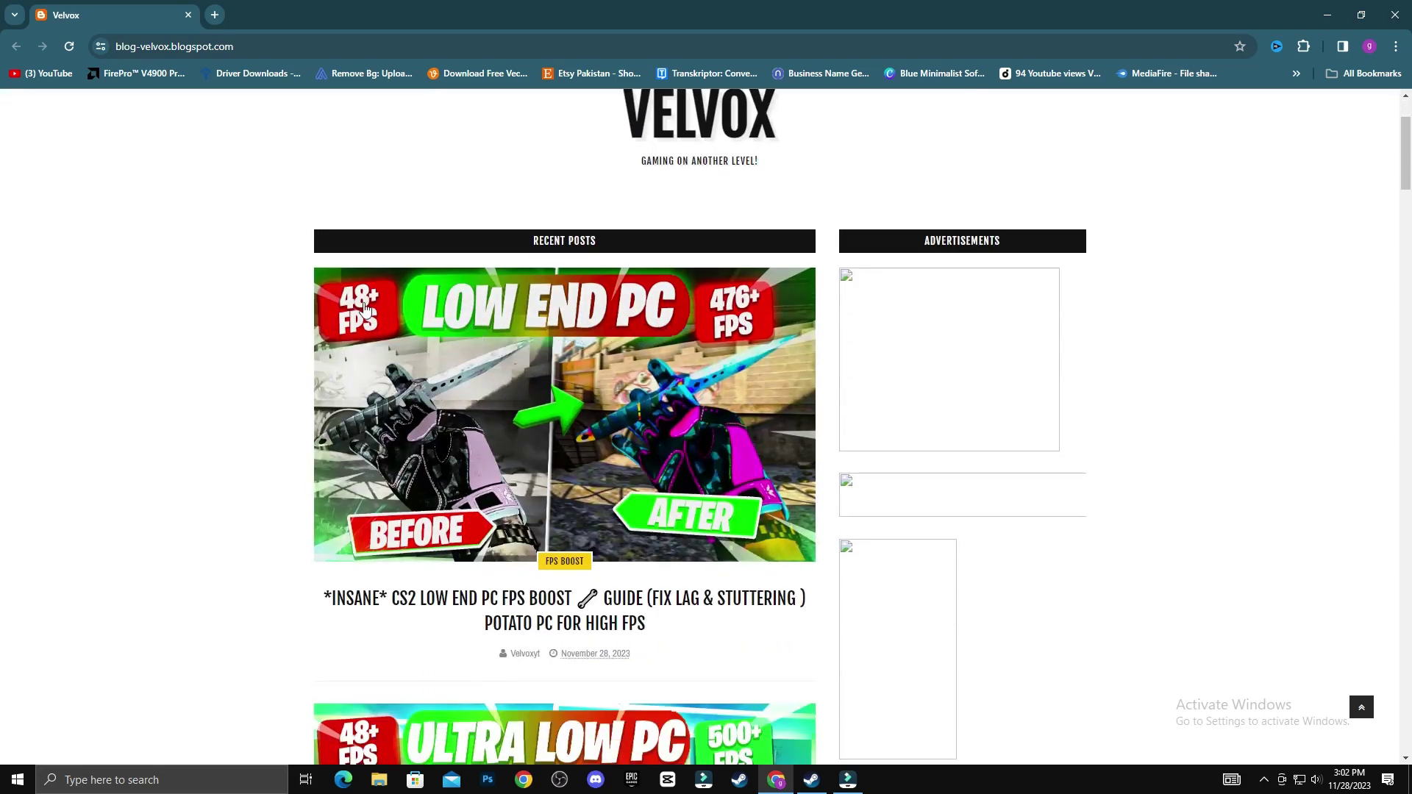
click(498, 406)
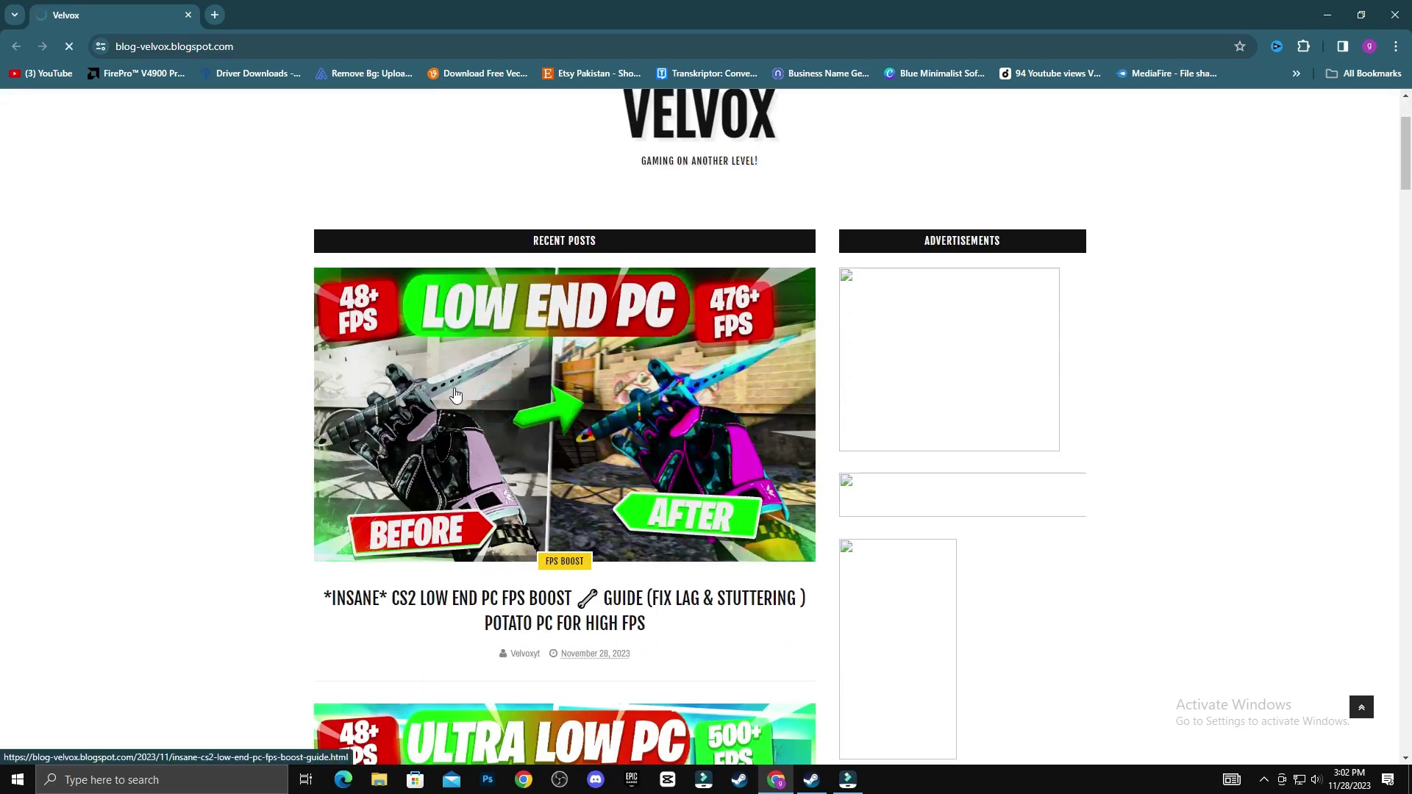
scroll(463, 394, down, 2)
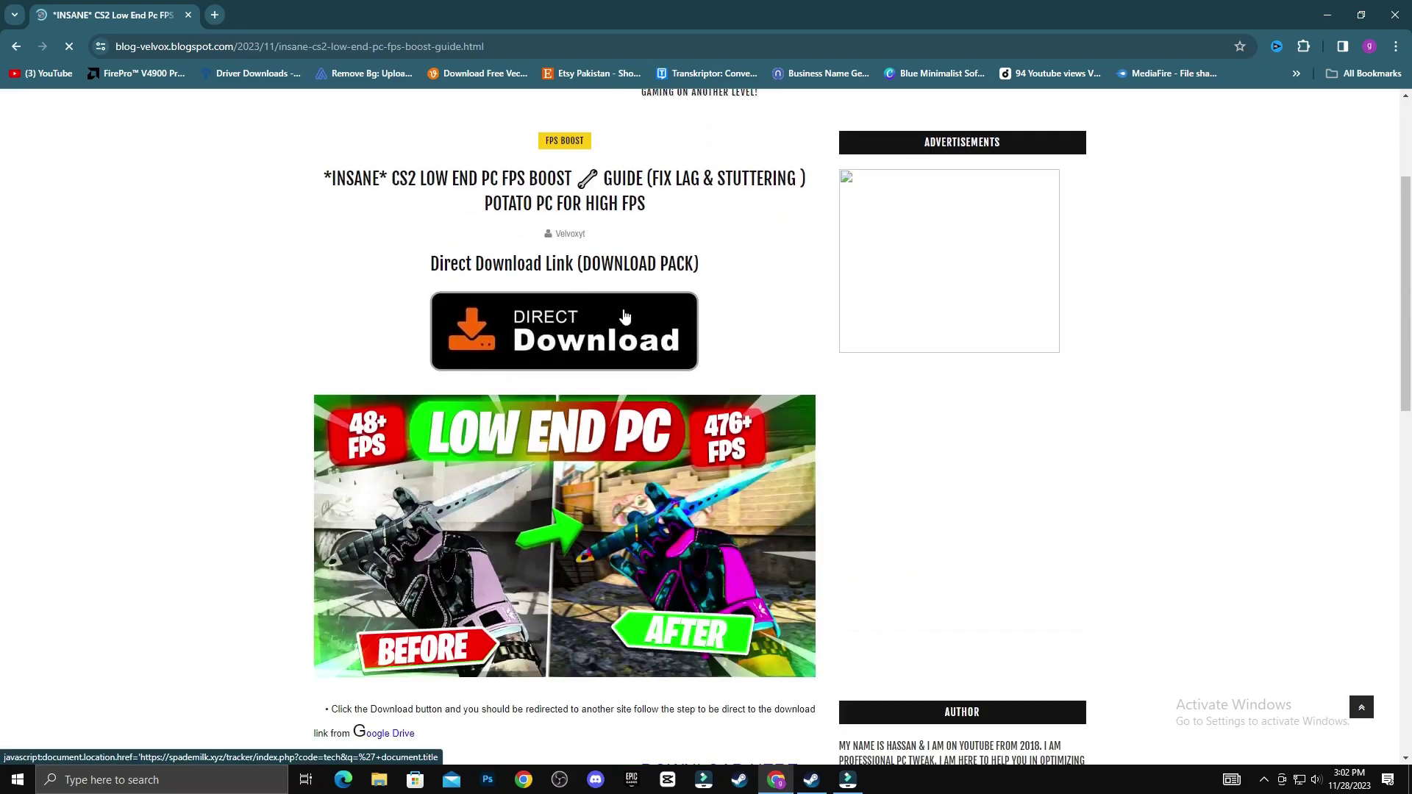
scroll(585, 381, down, 2)
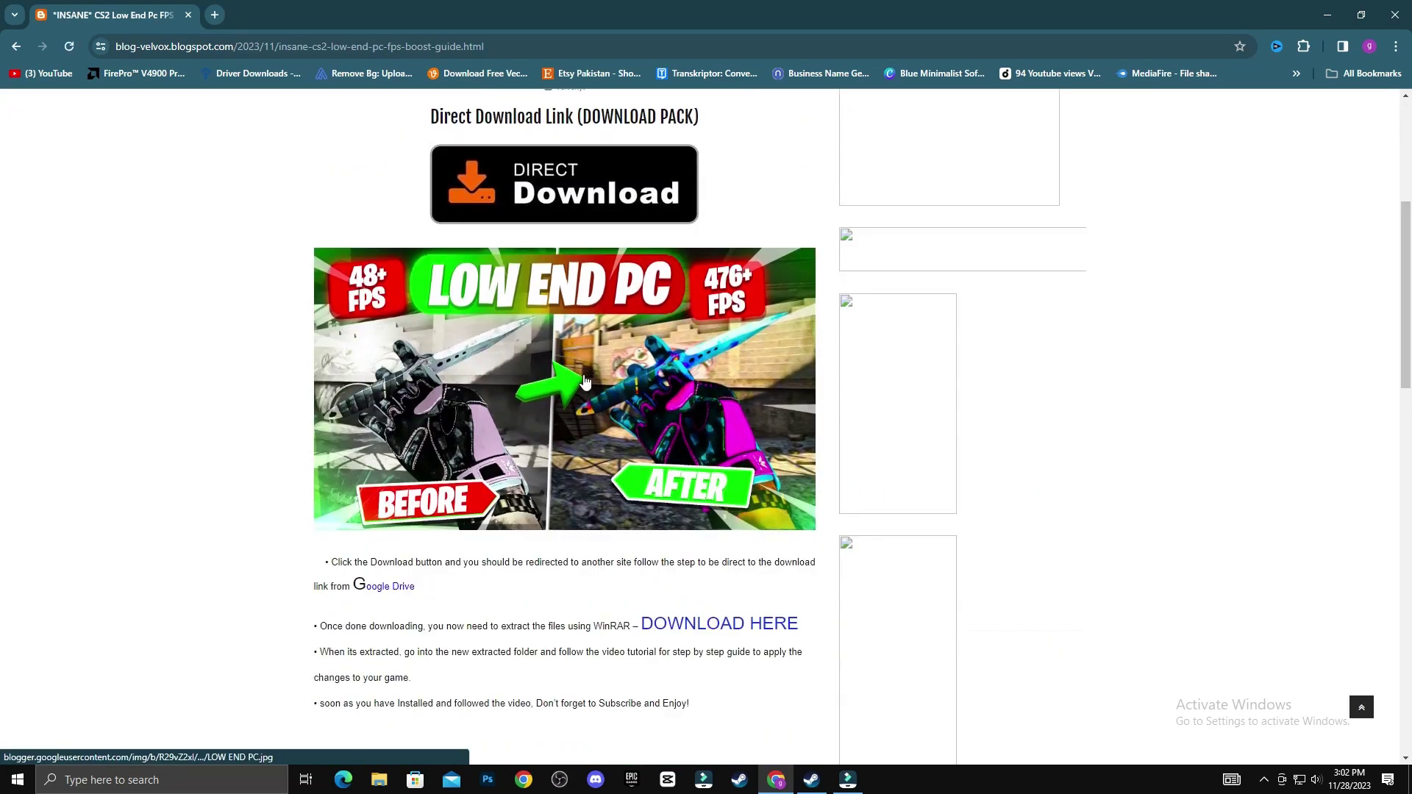
scroll(467, 390, down, 4)
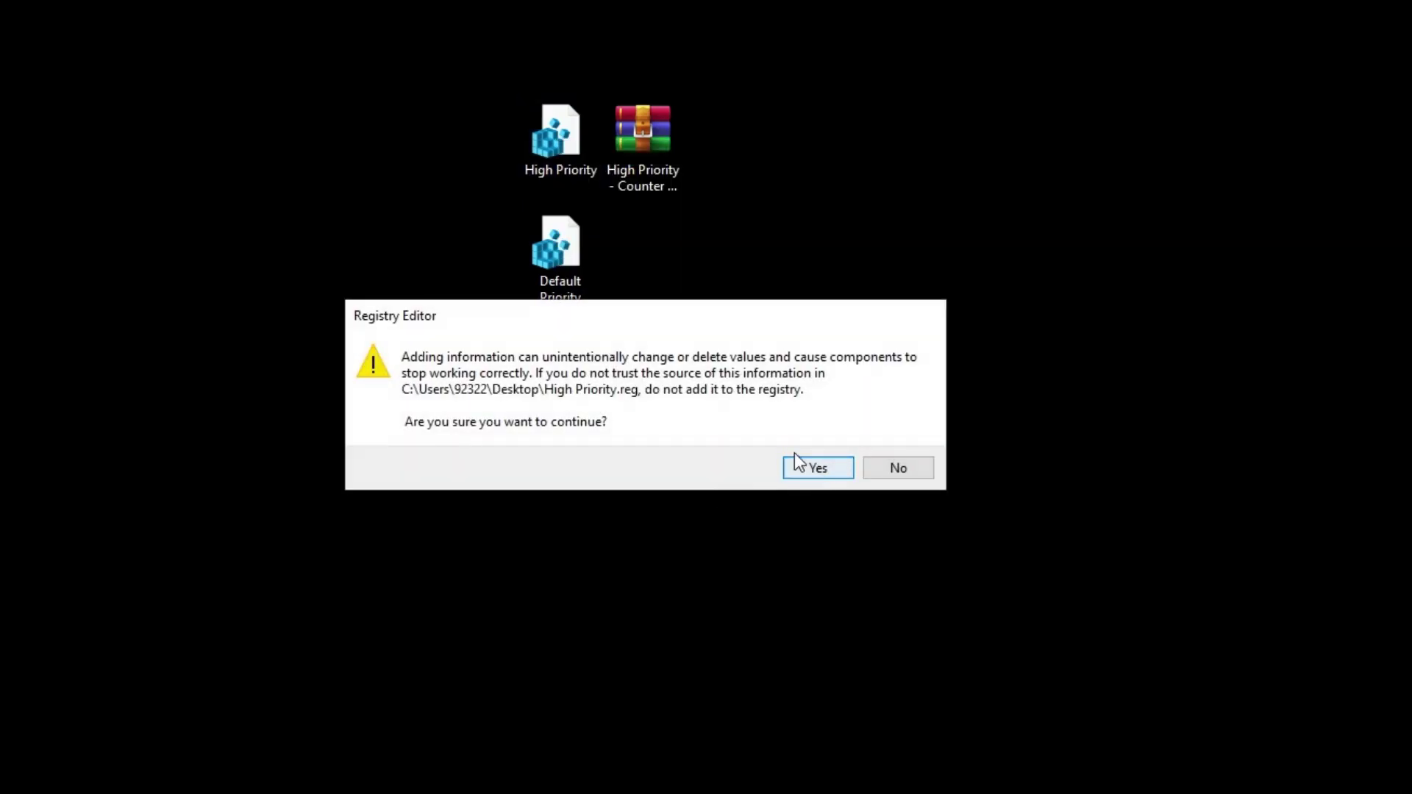
Confirm adding the High Priority registry file on the desktop to the registry and dismiss the closing message
click(798, 463)
click(923, 443)
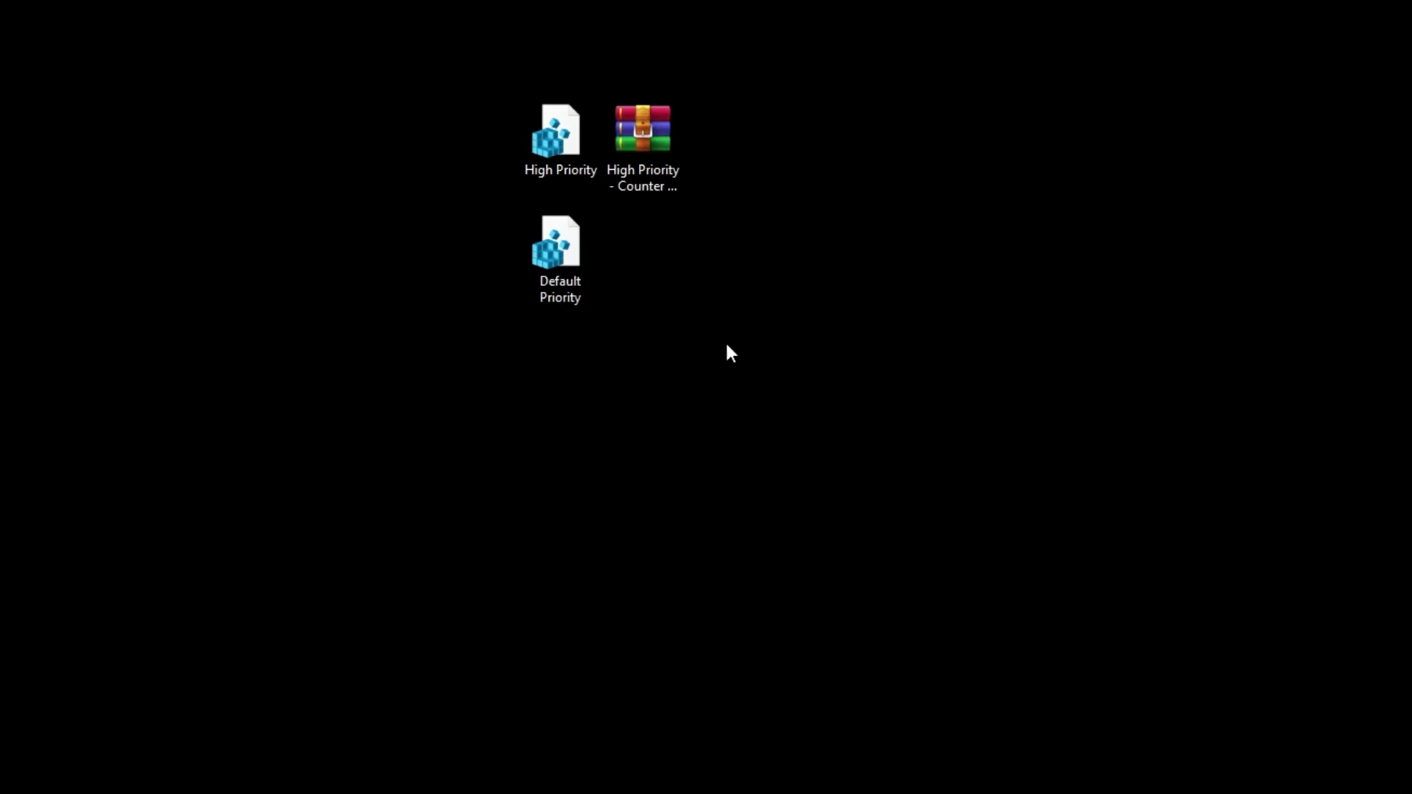
right_click(790, 307)
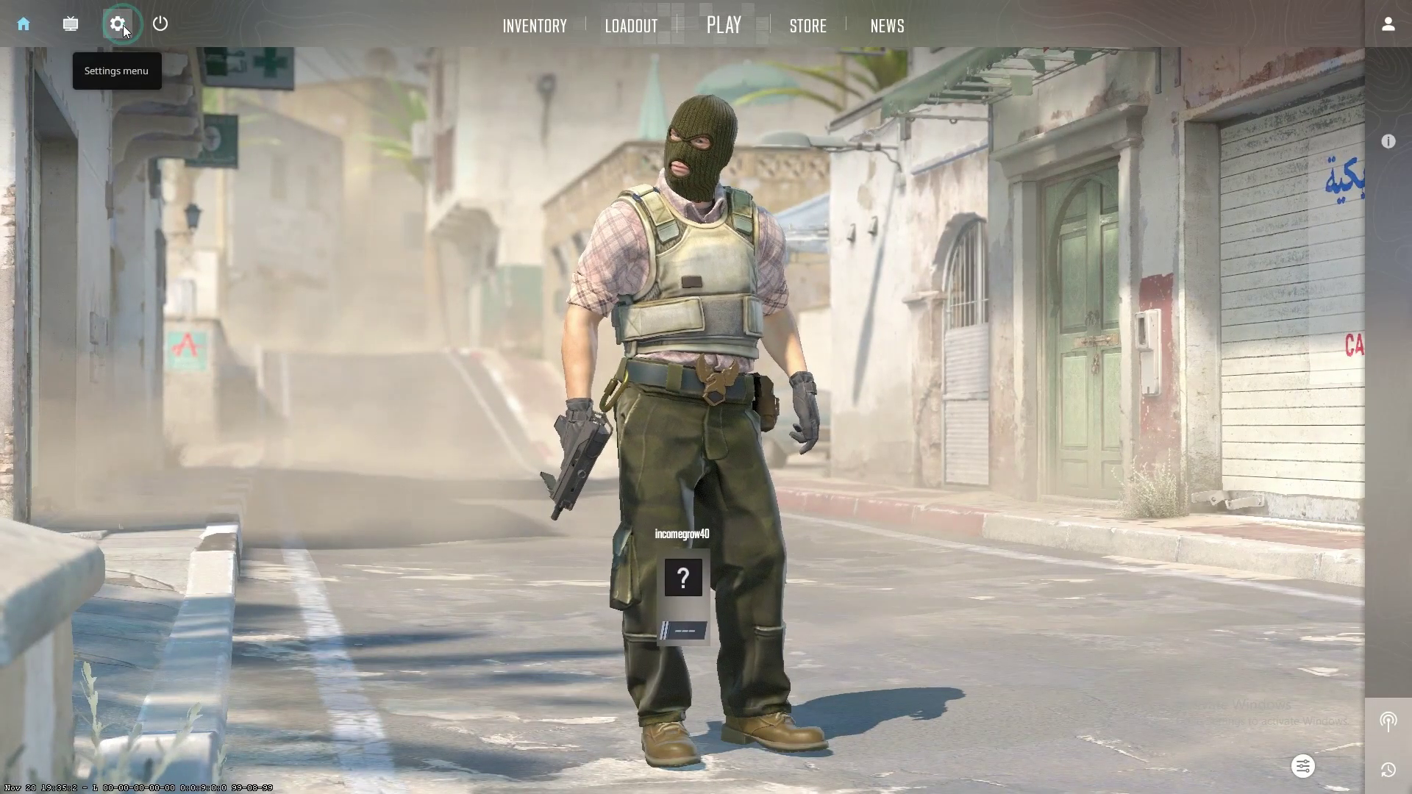
In Counter-Strike 2, open the video settings and set the display mode to Fullscreen
click(118, 25)
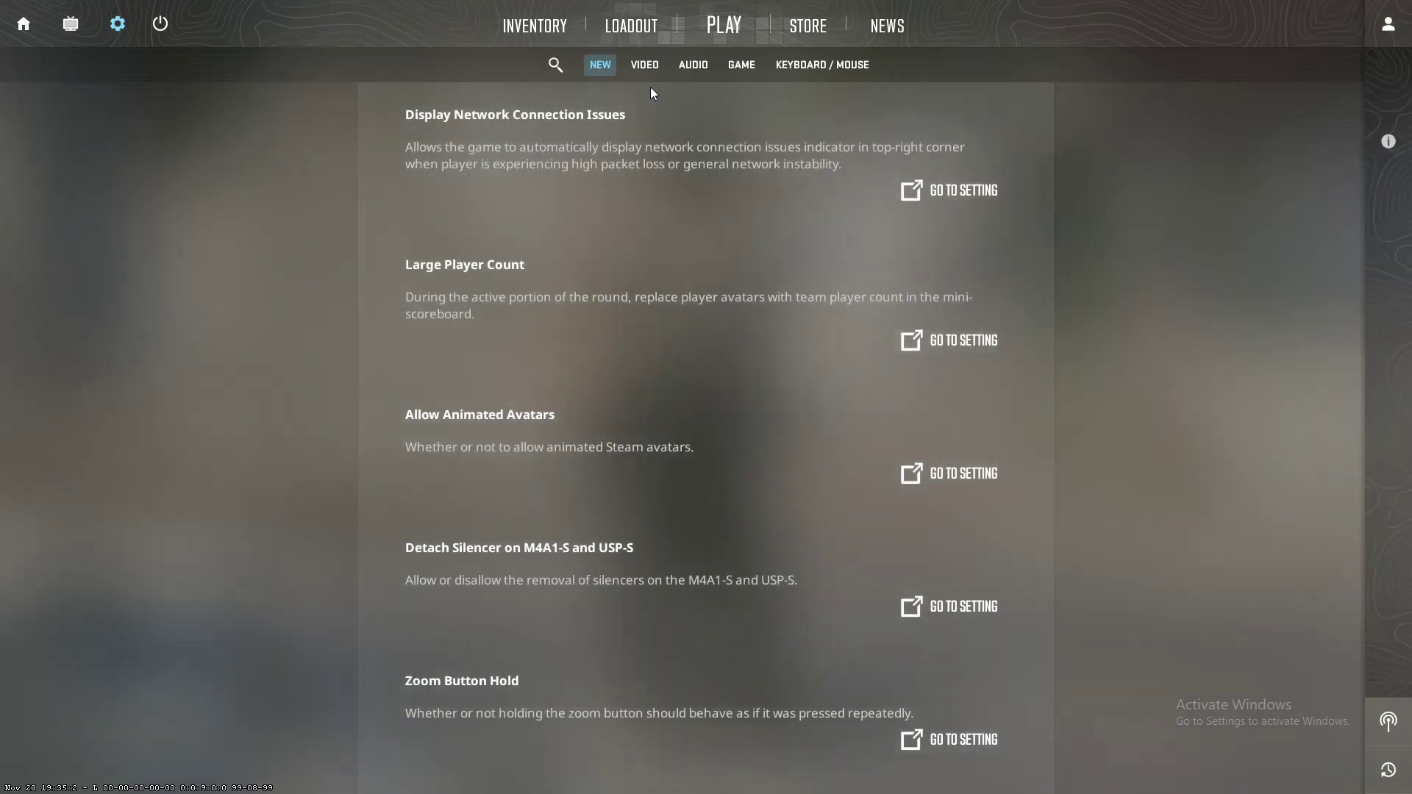
click(647, 65)
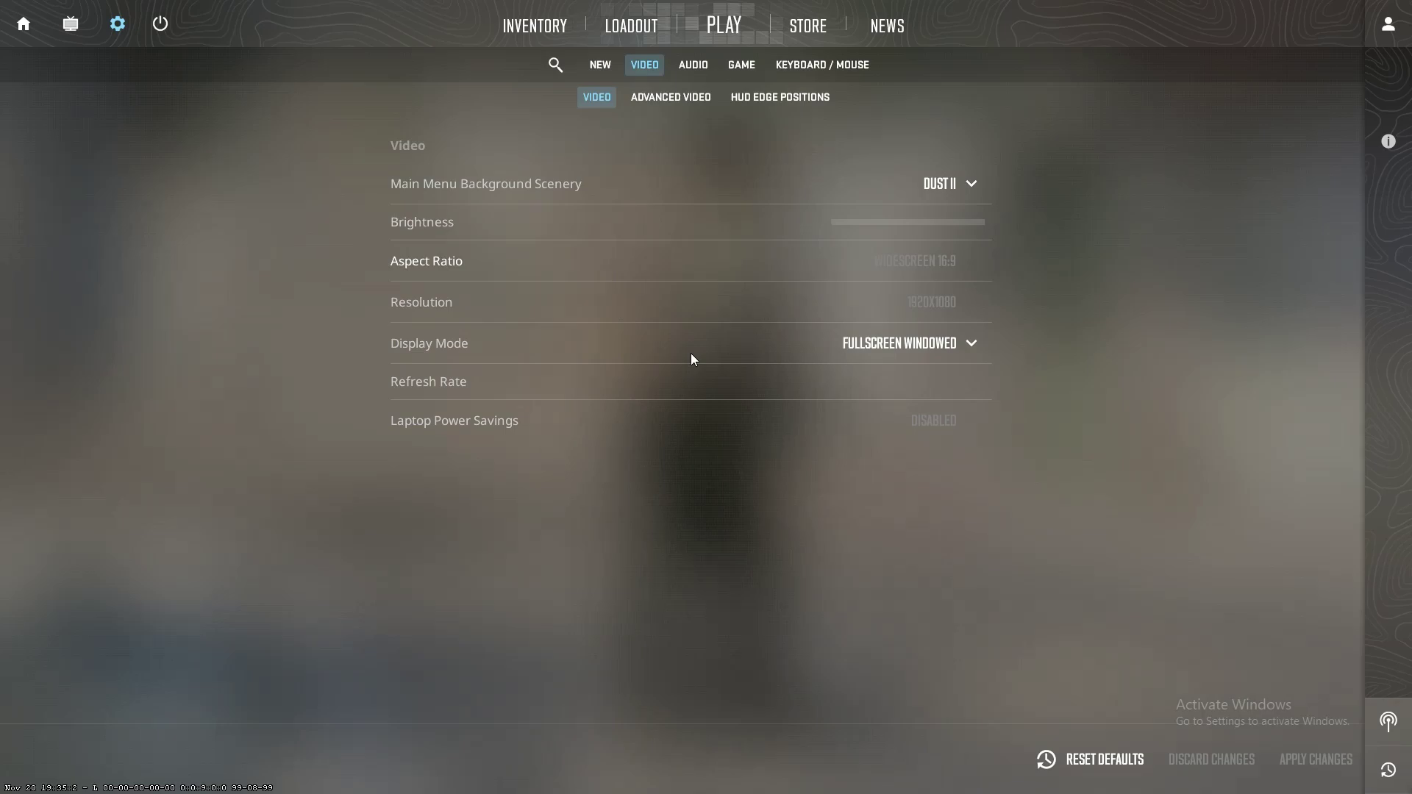
click(881, 345)
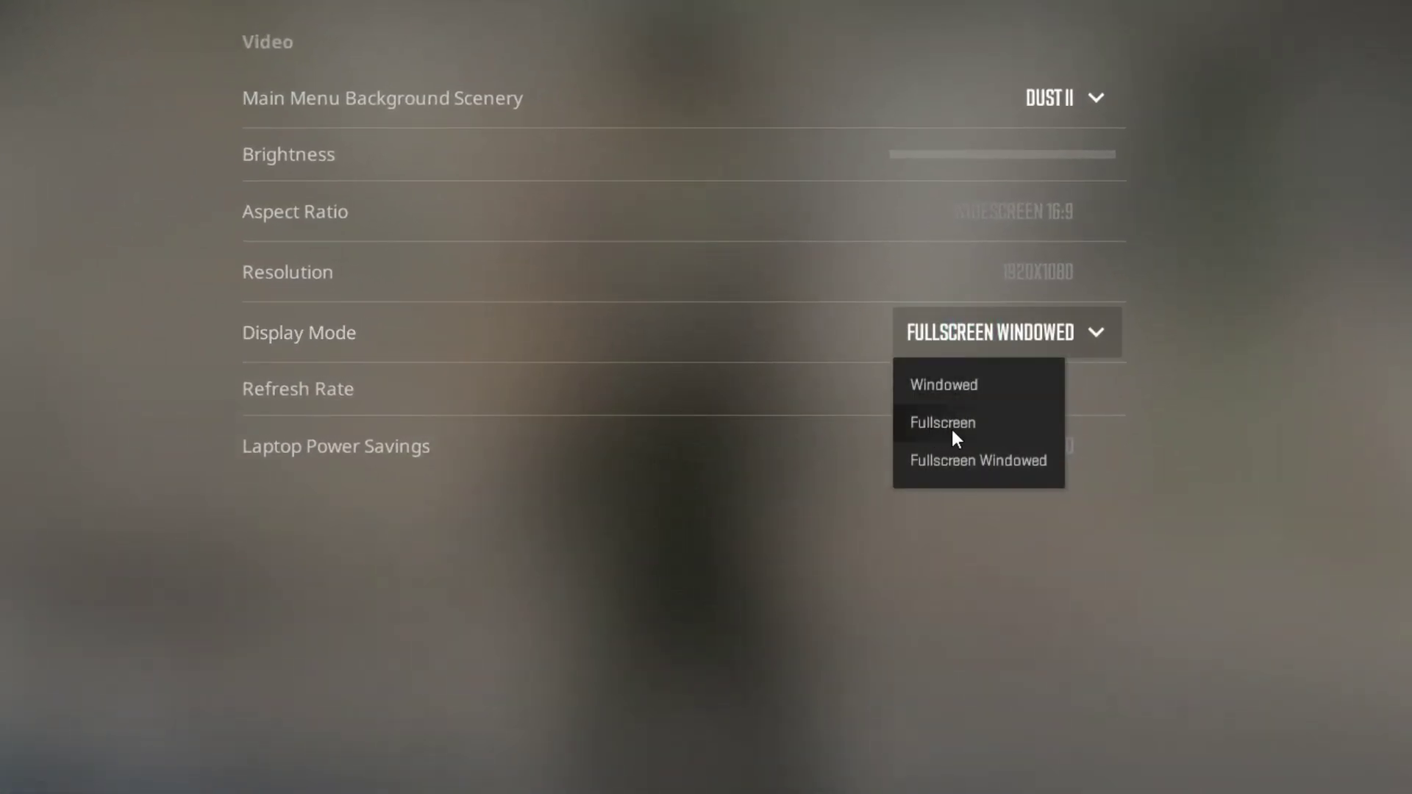
click(952, 431)
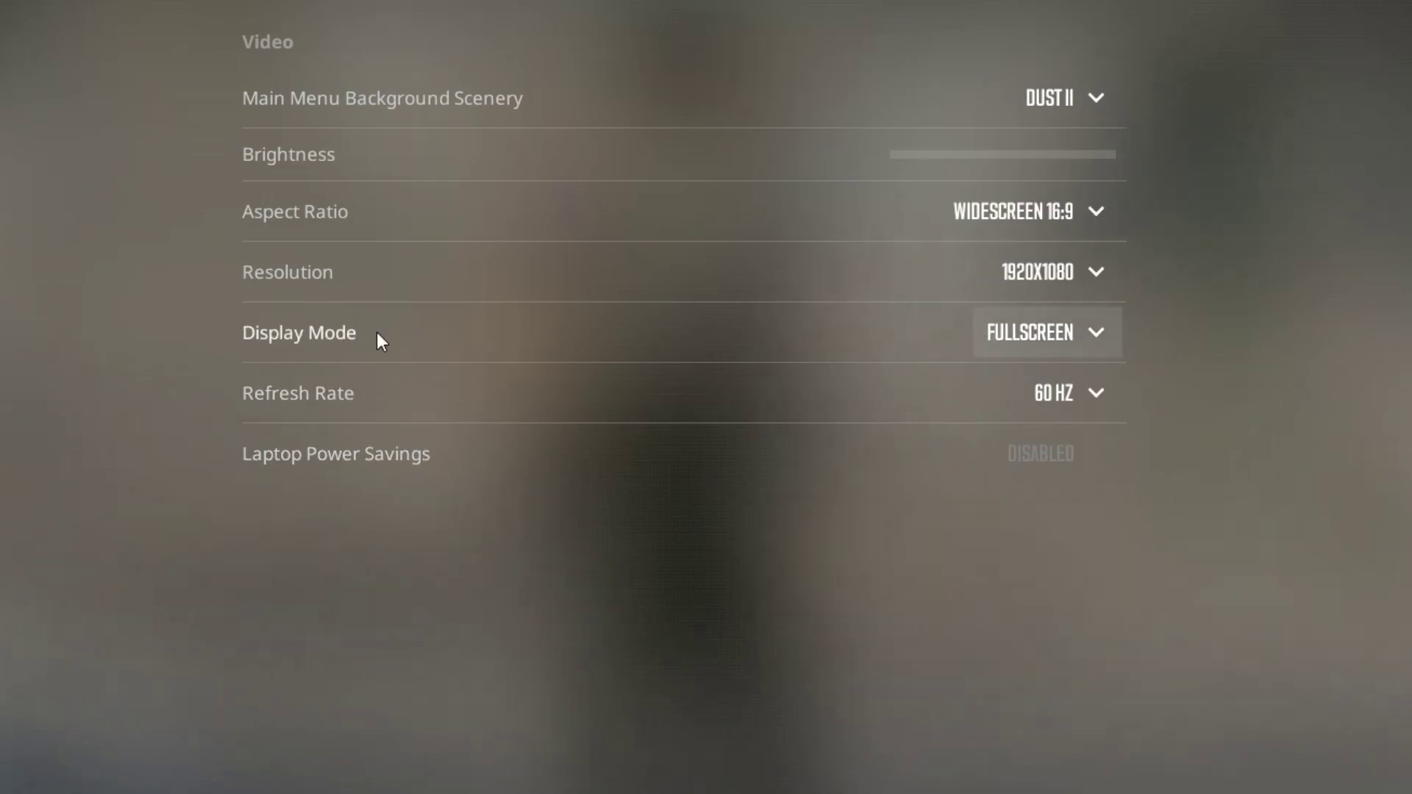
Set the aspect ratio to Normal 4:3 and the resolution to 1024x768
click(994, 210)
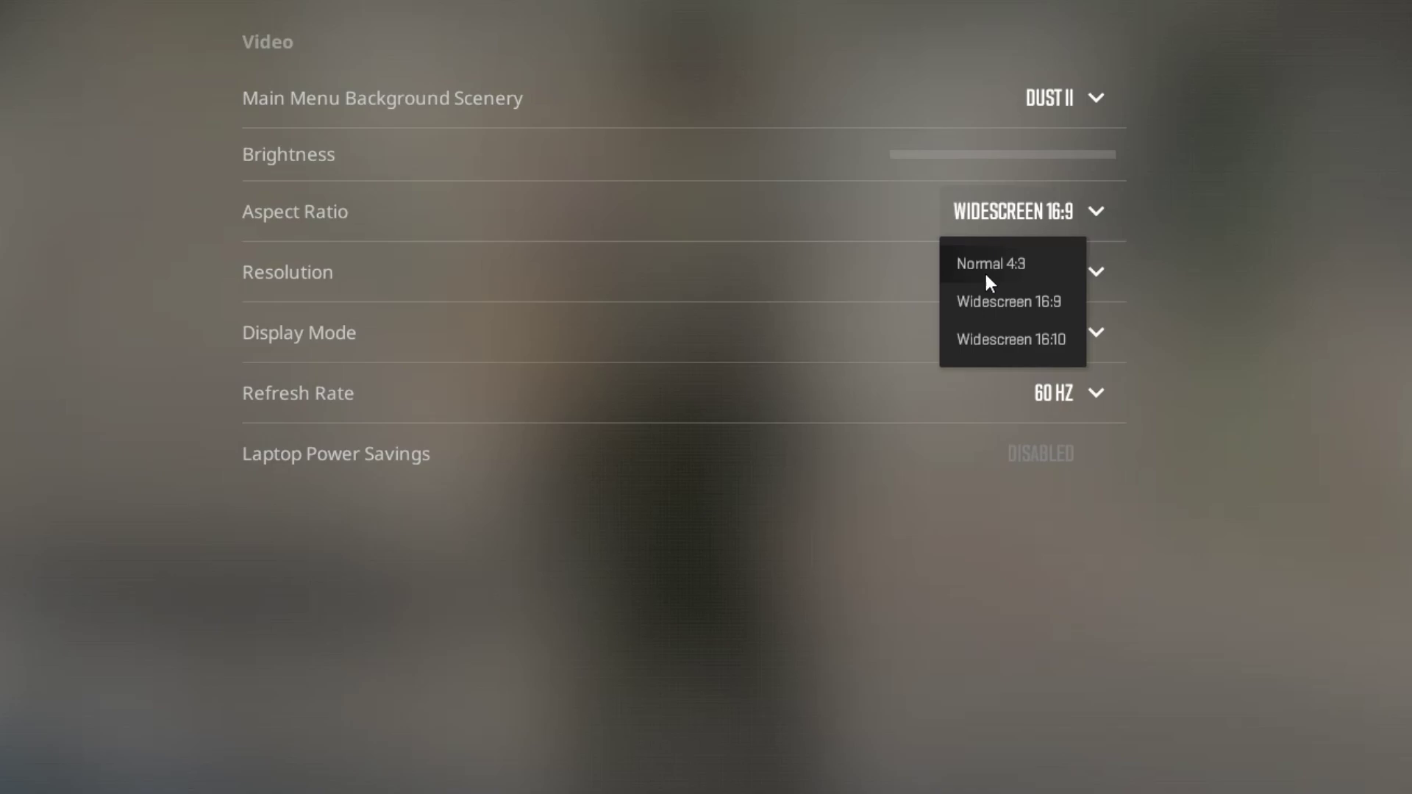
click(985, 271)
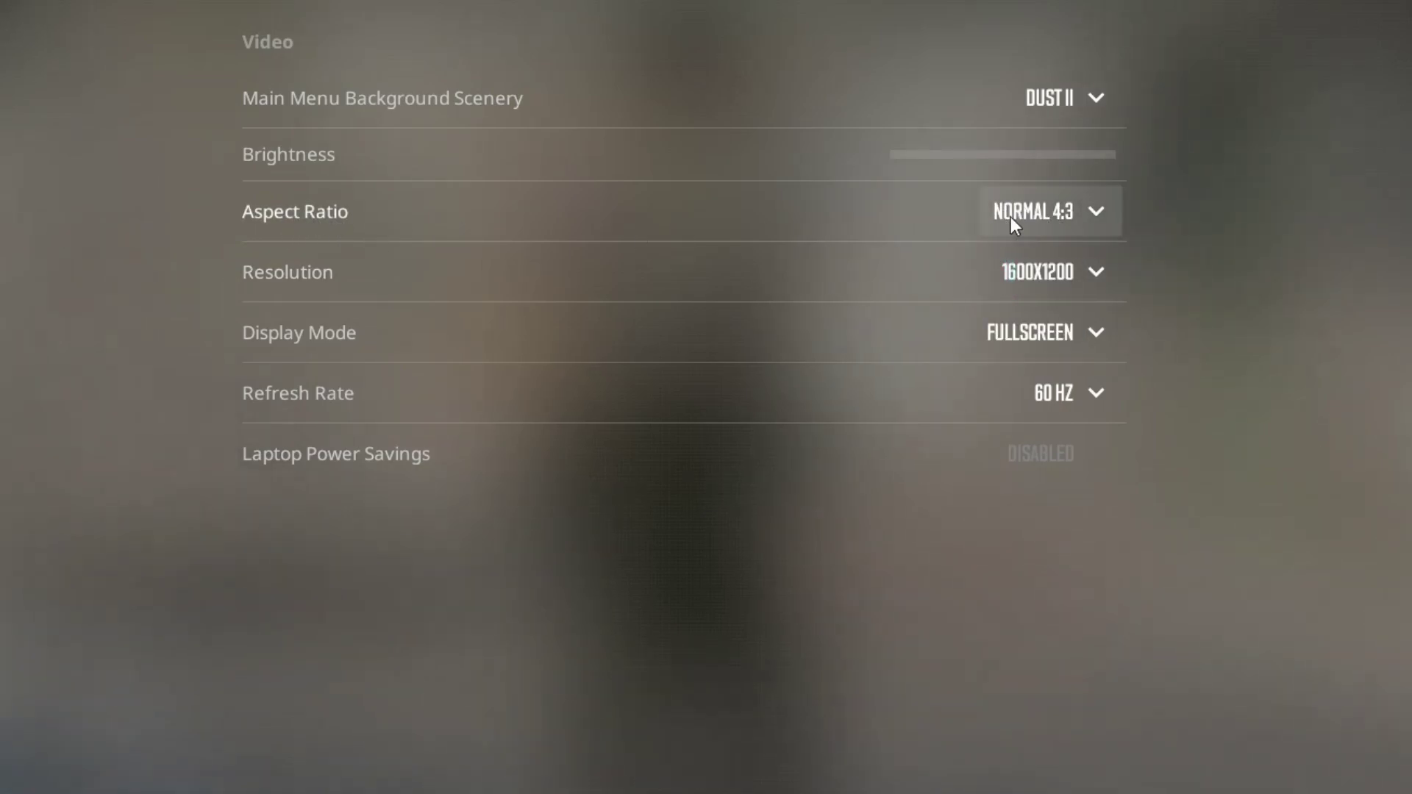
click(1021, 276)
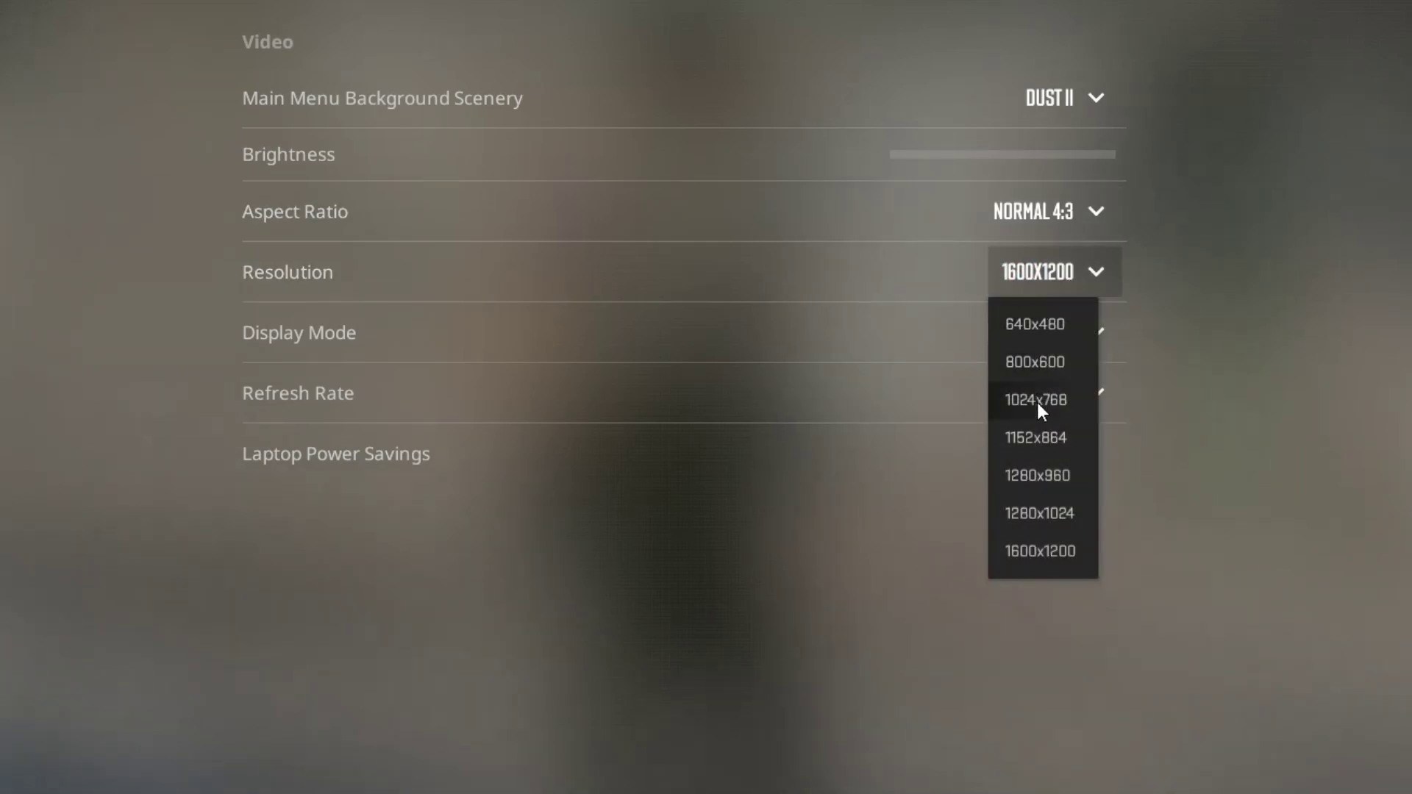
click(1019, 404)
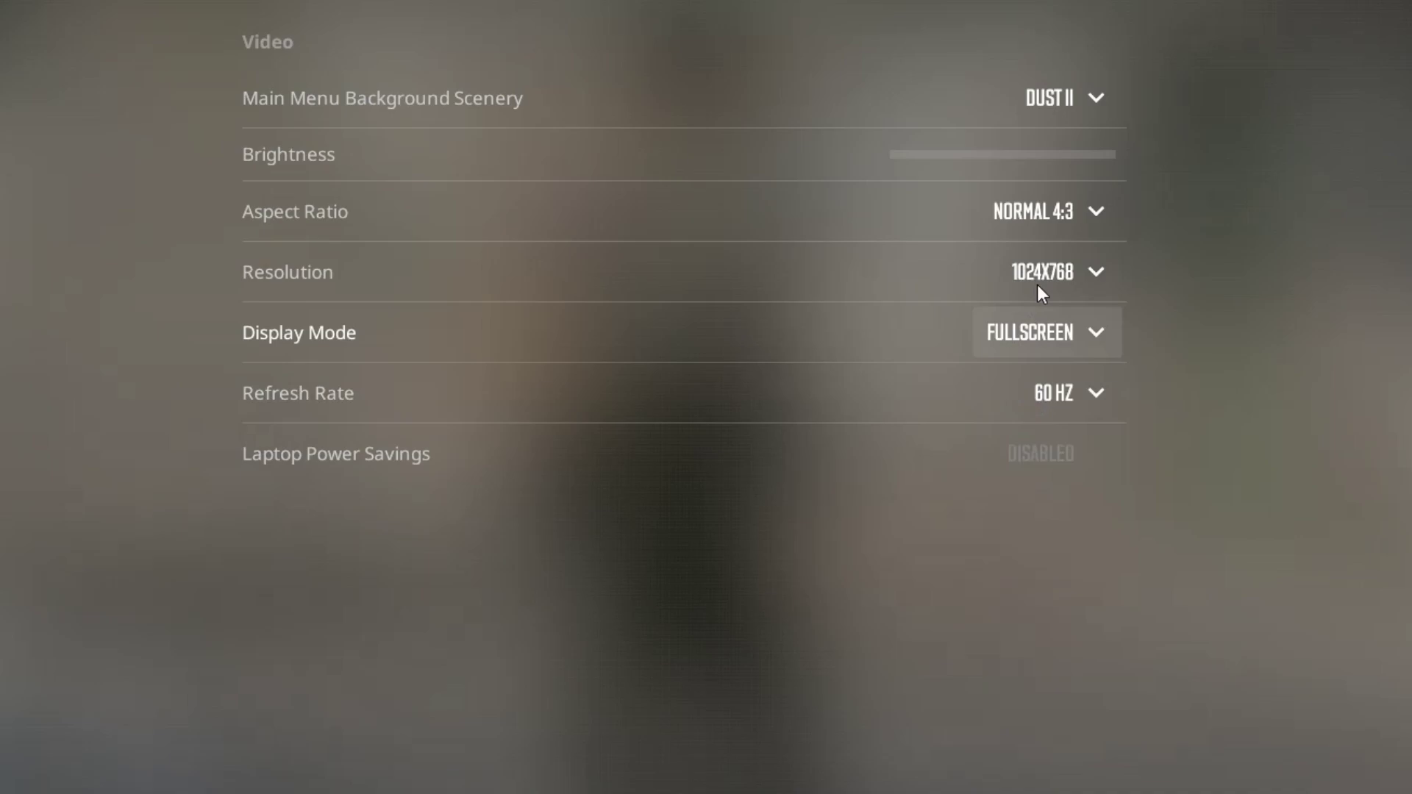